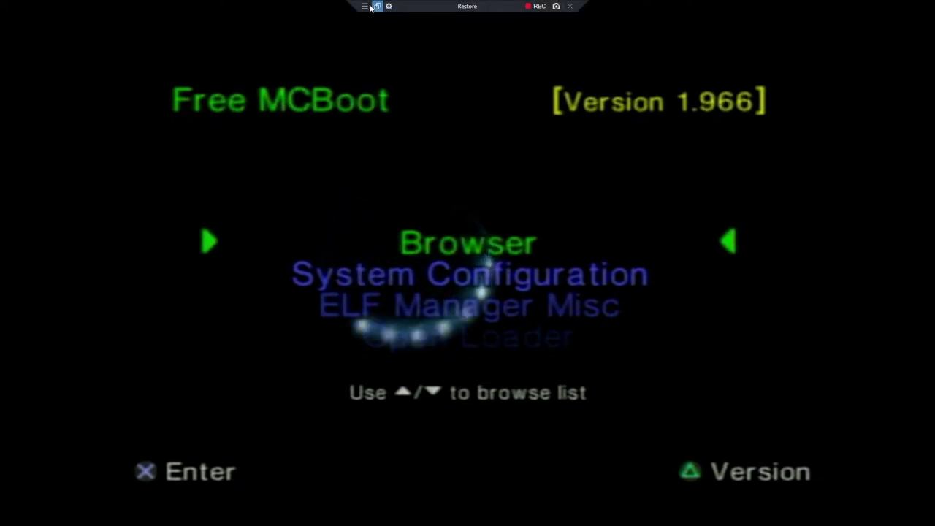
Restore the projector to full screen and scan the menu near System Configuration and ELF Manager Misc.
click(377, 6)
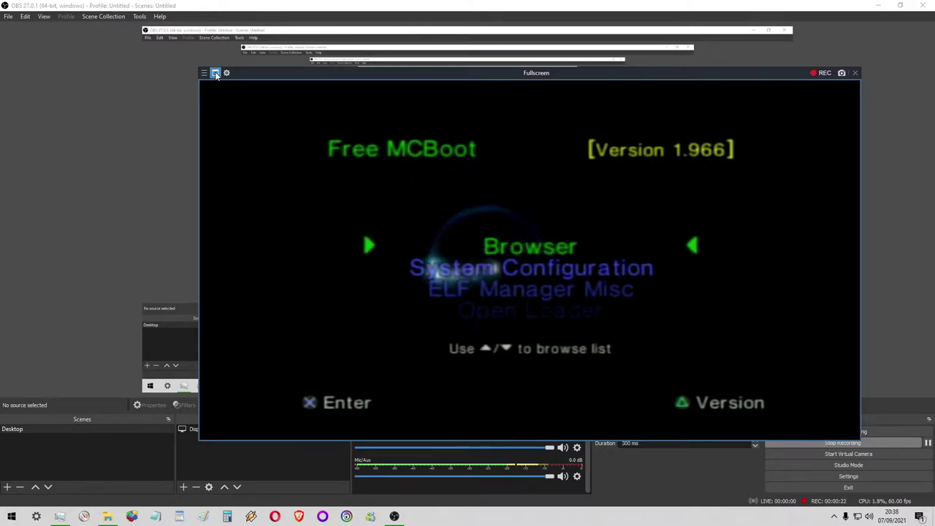
click(216, 73)
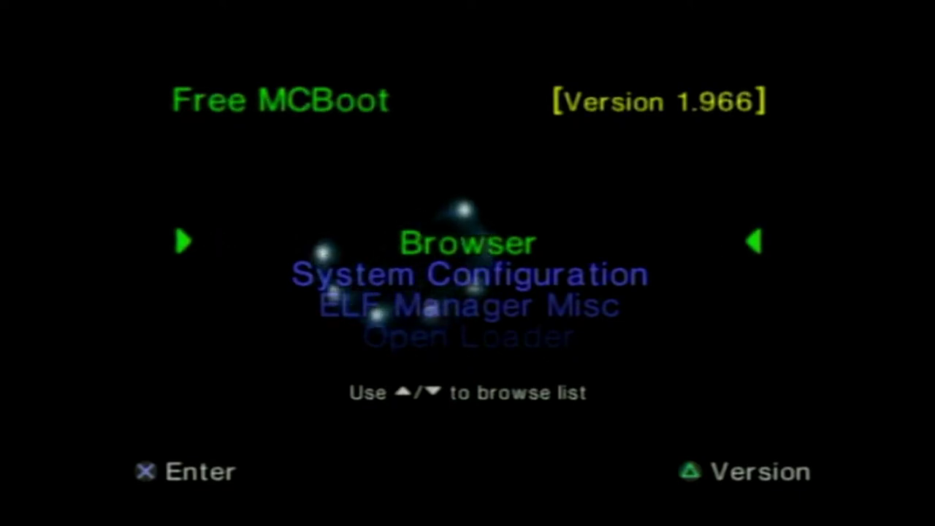
key(Down)
key(Up)
key(Down)
key(Down)
key(Up)
key(Up)
Scroll down past Free MCBoot Configurator, then return to Browser at the top and launch it.
key(Down)
key(Down)
key(Up)
key(Up)
key(Down)
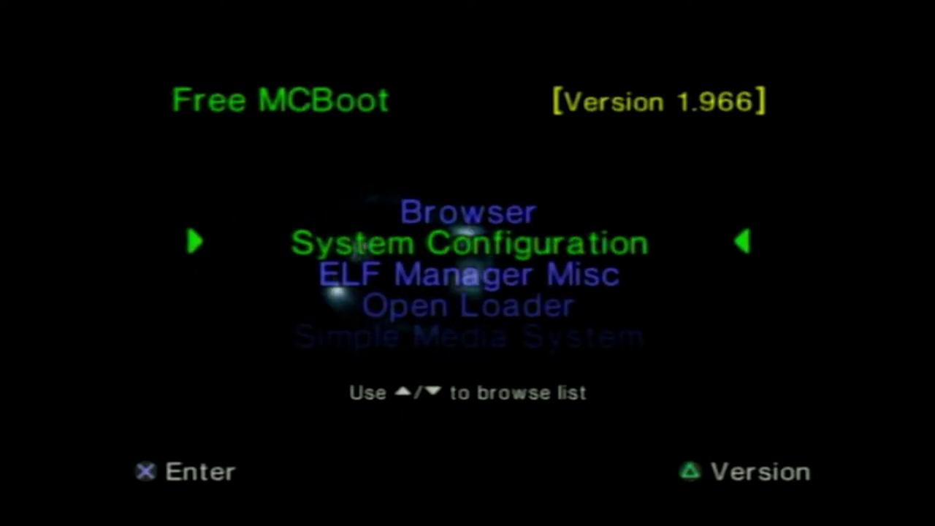
key(Down)
key(Down)
key(Down)
key(Down)
key(Down)
key(Down)
key(Down)
key(Up)
key(Up)
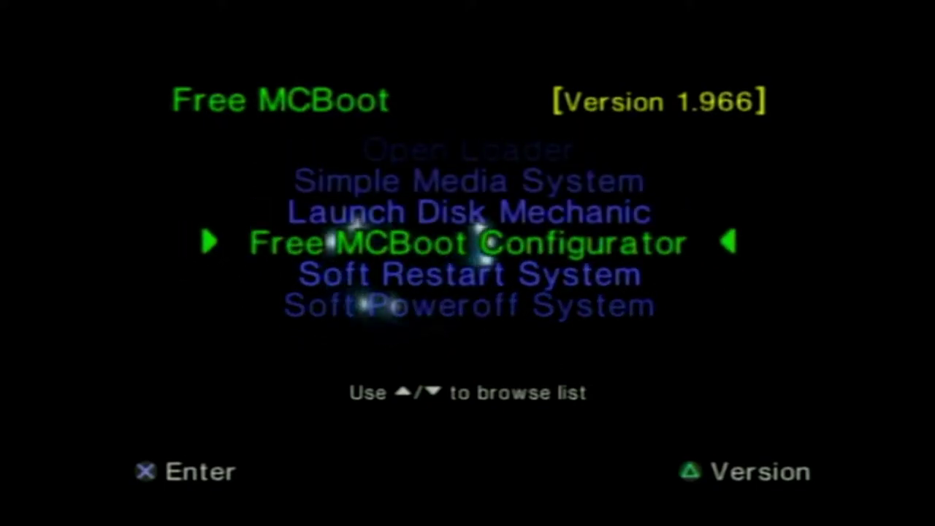
key(Up)
key(Up)
key(Up)
key(Up)
key(Up)
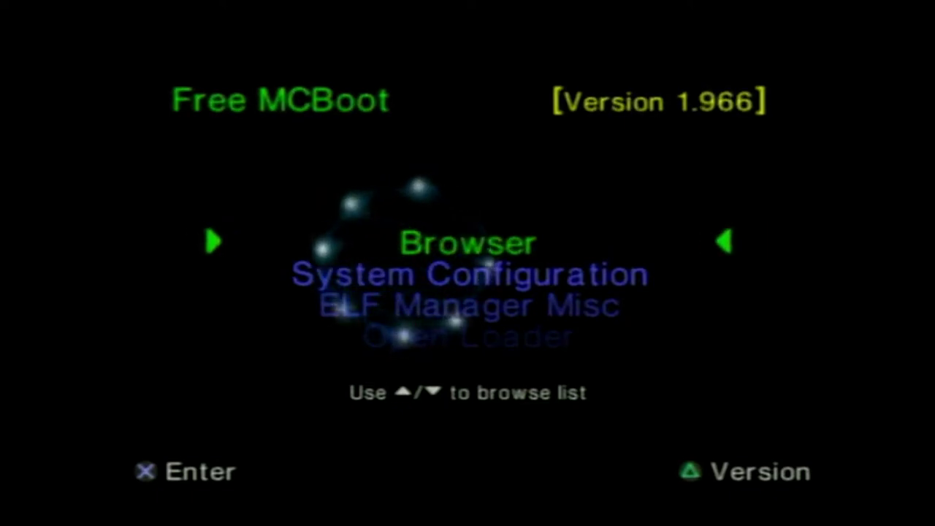
key(Down)
key(Down)
key(Down)
key(Down)
key(Down)
key(Down)
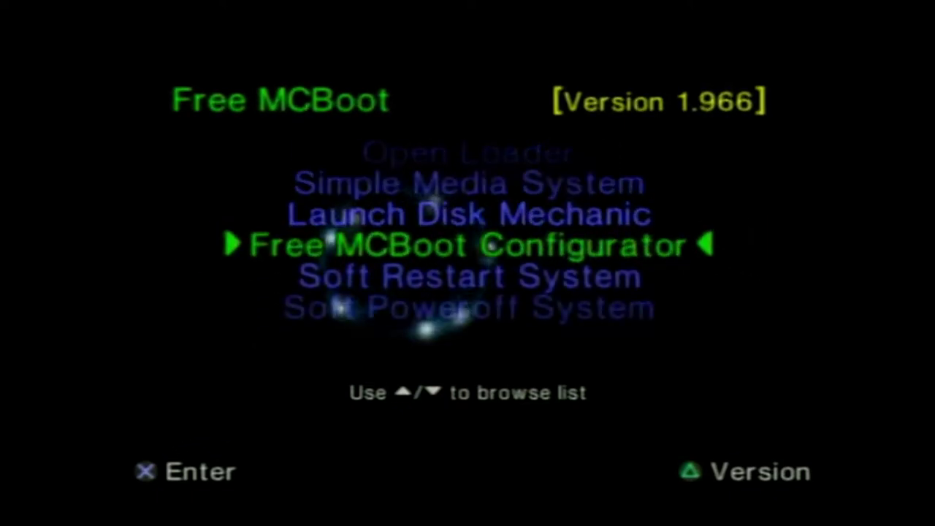
key(Up)
key(Up)
key(Up)
key(Up)
key(Up)
key(Up)
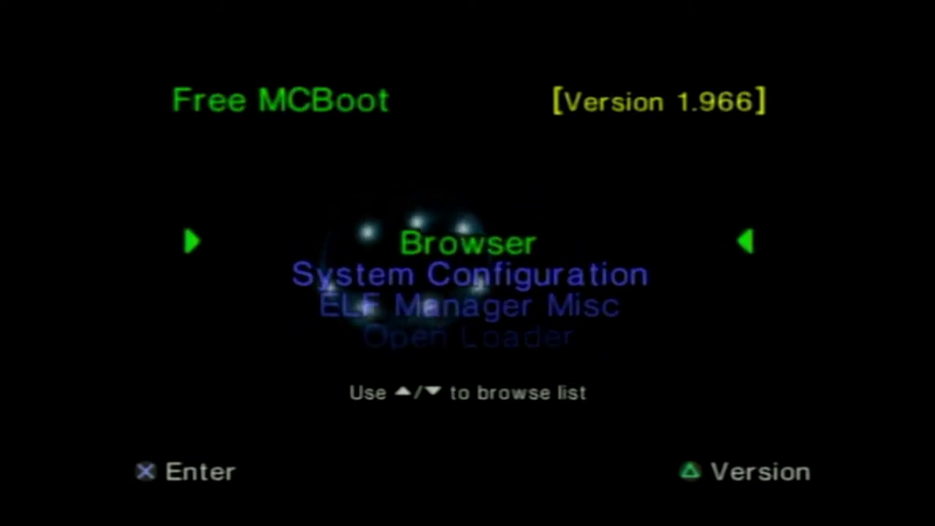
key(Return)
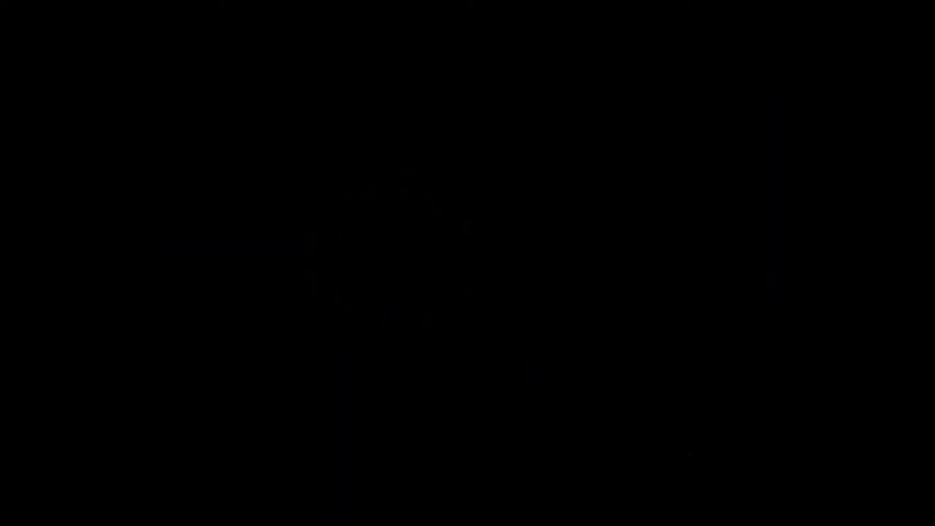
Open memory card 2 and look over its SYS-CONF, BOOT and SMS entries.
key(Right)
key(Return)
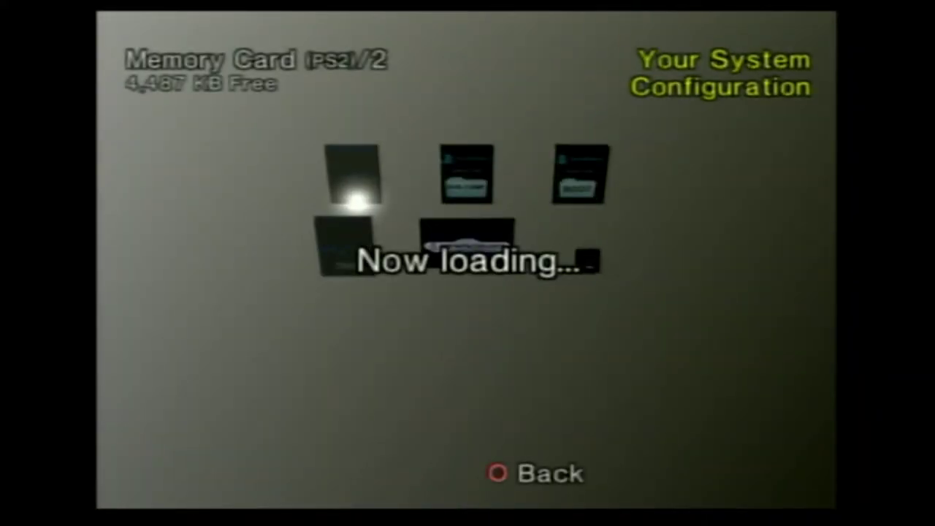
key(Right)
key(Right)
key(Left)
key(Right)
key(Right)
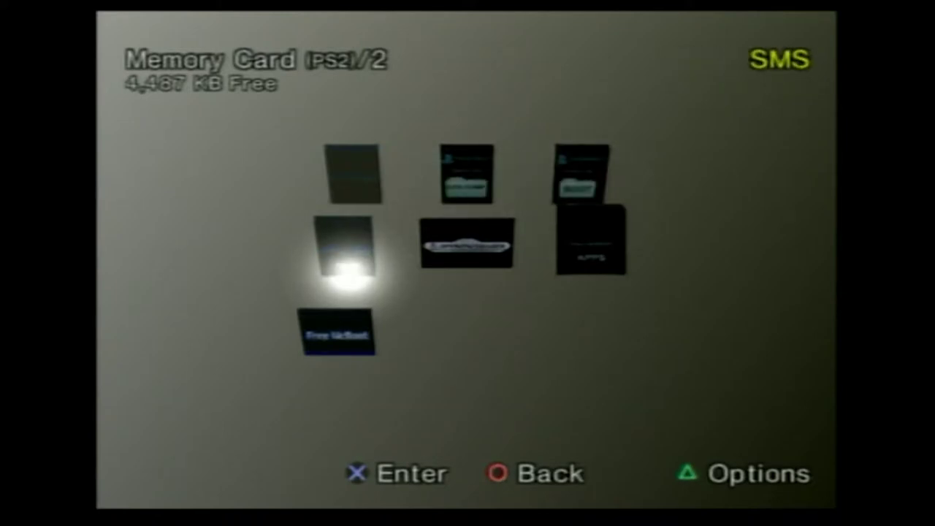
Check the APPS, OpenPS2Loader and Free McBoot entries, then leave card 2 for memory card 1.
key(Right)
key(Right)
key(Left)
key(Right)
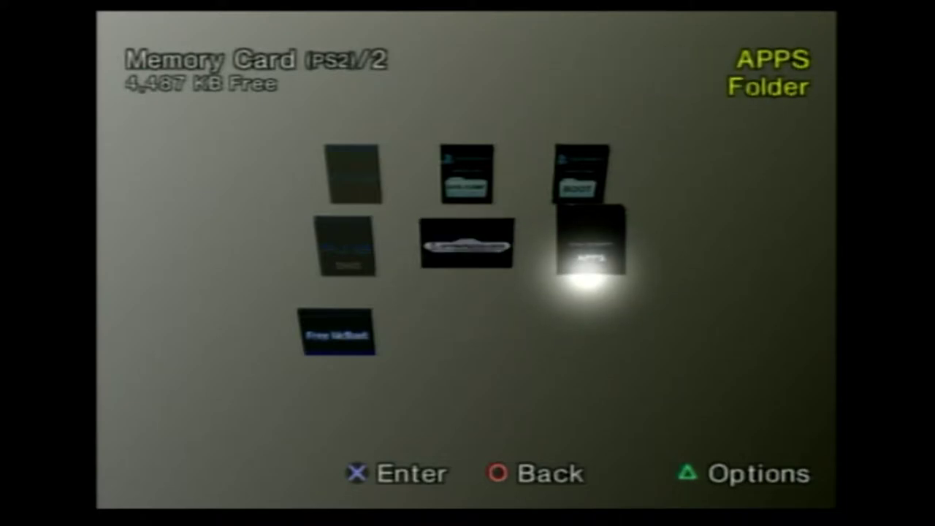
key(Right)
key(Left)
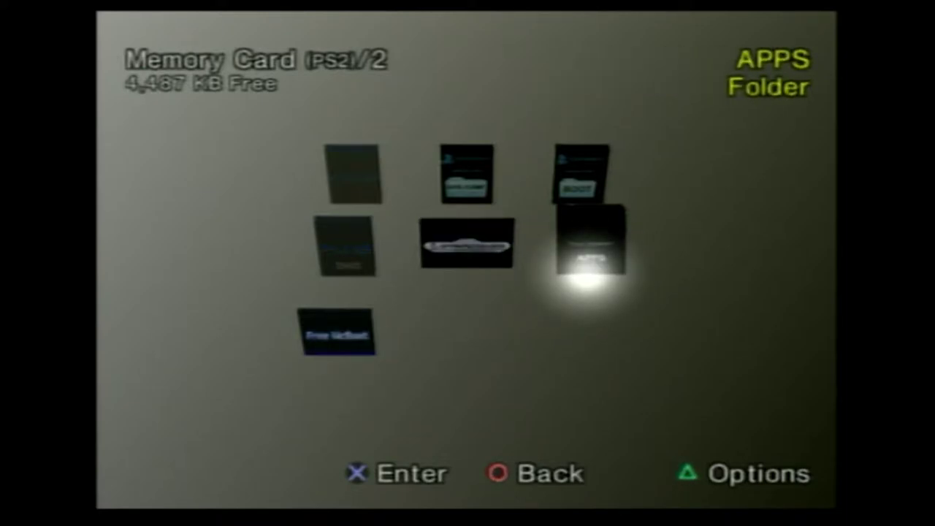
key(Right)
key(Escape)
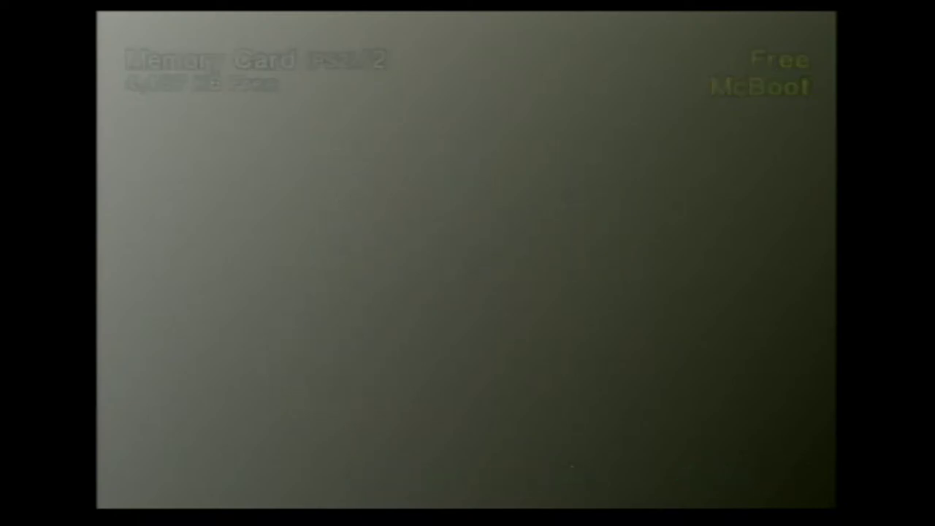
key(Left)
Open memory card 1 and view the Jak and Daxter, D3 Profile and Sonic saves.
key(Return)
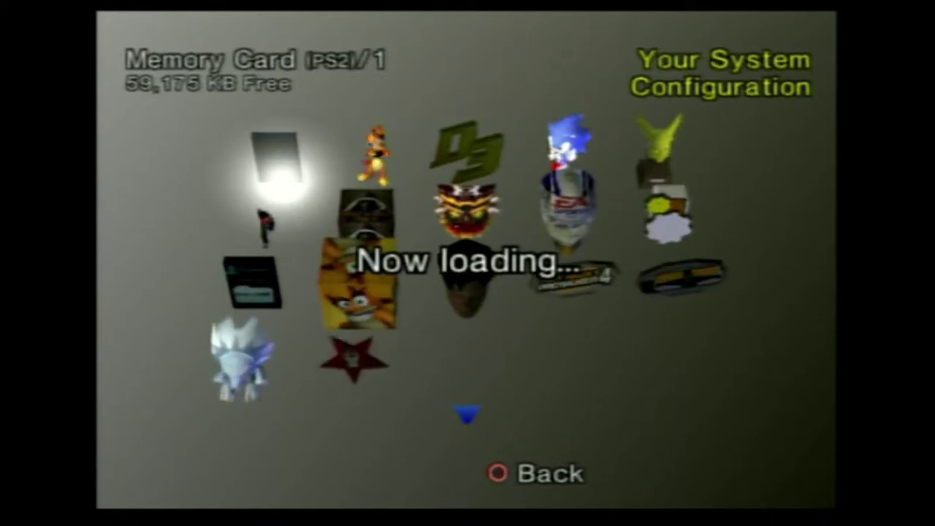
key(Right)
key(Left)
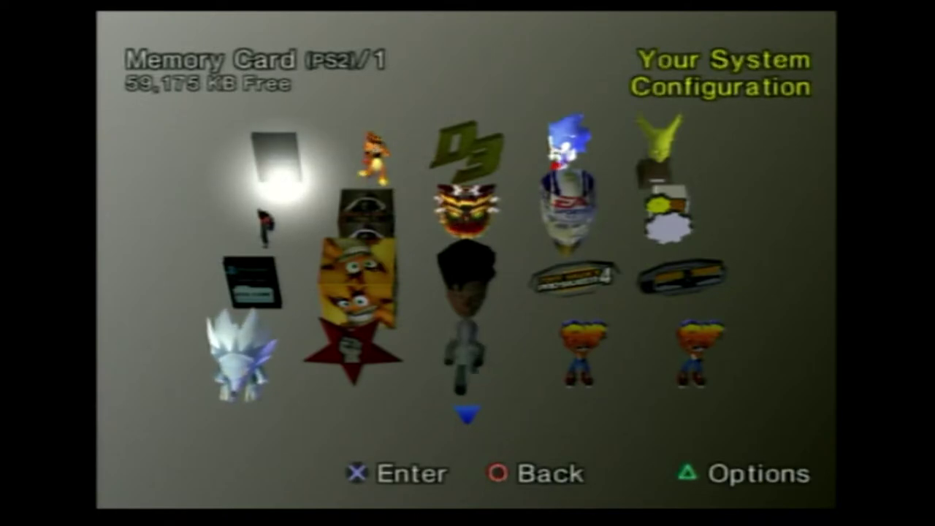
key(Right)
key(Right)
key(Left)
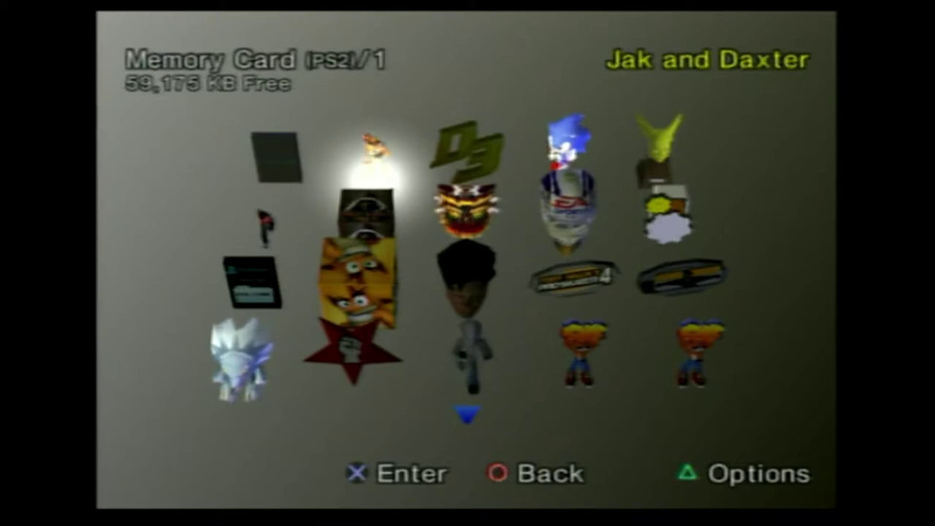
key(Right)
key(Left)
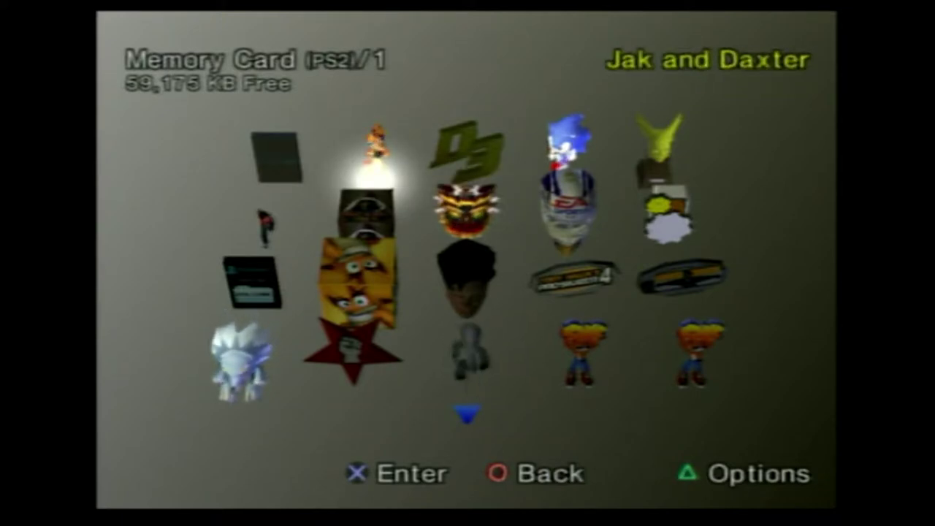
key(Right)
key(Right)
key(Left)
key(Right)
Continue through the Tekken 5, NHL 2005, Prisoner Of War, THPS4 Career, Fahrenheit and CNK Adventure saves.
key(Right)
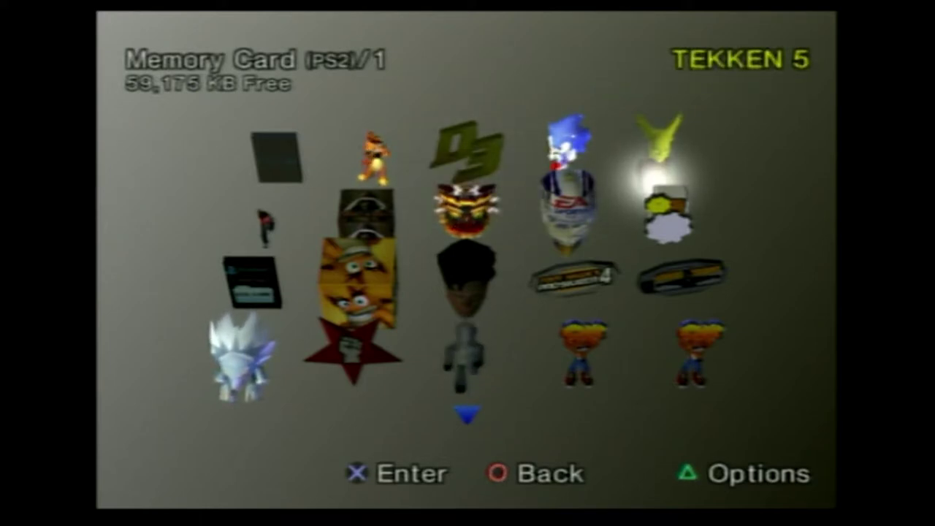
key(Right)
key(Right)
key(Right)
key(Right)
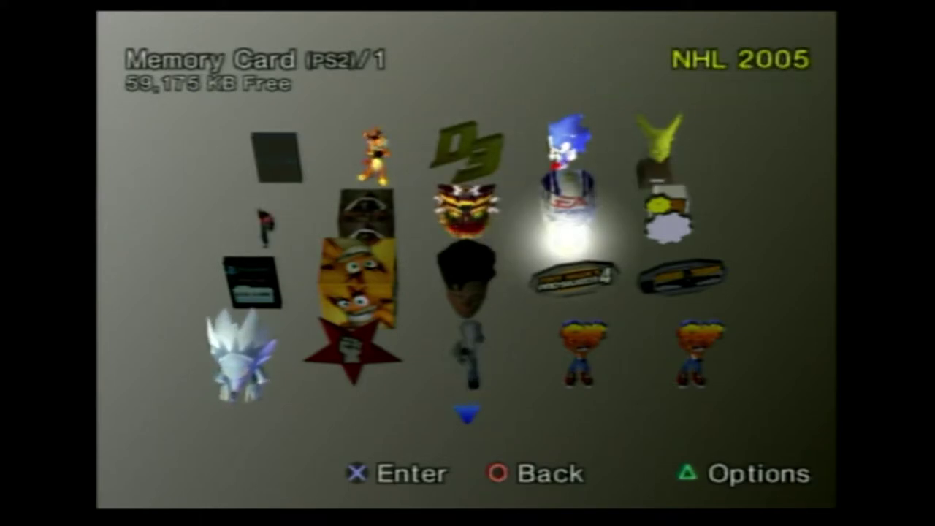
key(Right)
key(Right)
key(Right)
key(Right)
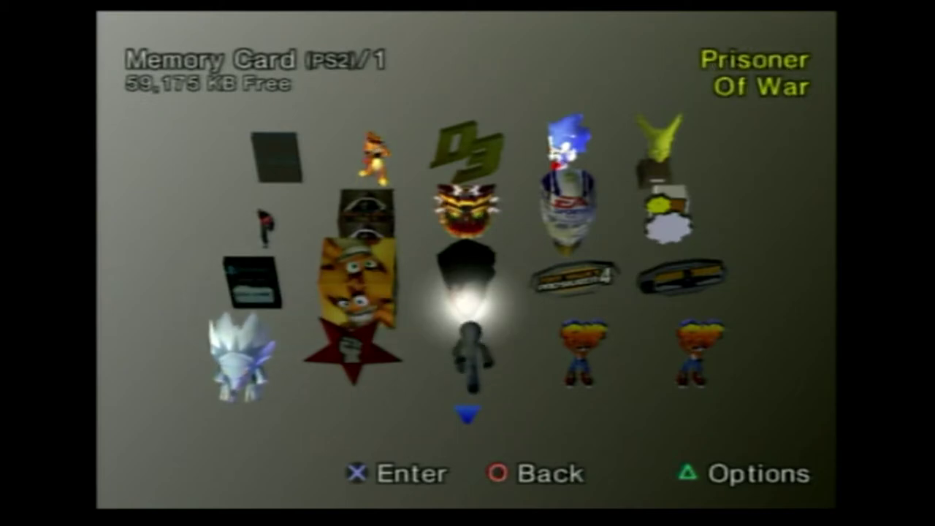
key(Right)
key(Left)
key(Left)
key(Right)
key(Right)
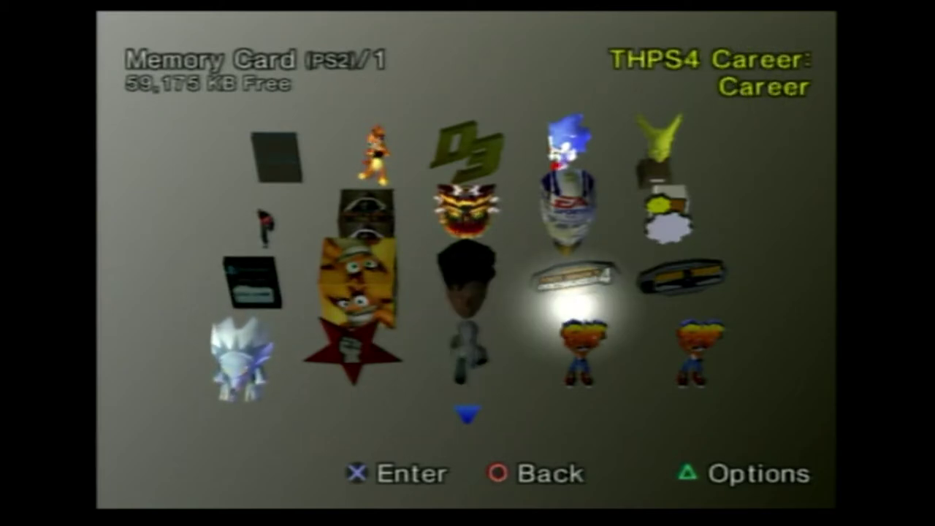
key(Right)
key(Right)
key(Right)
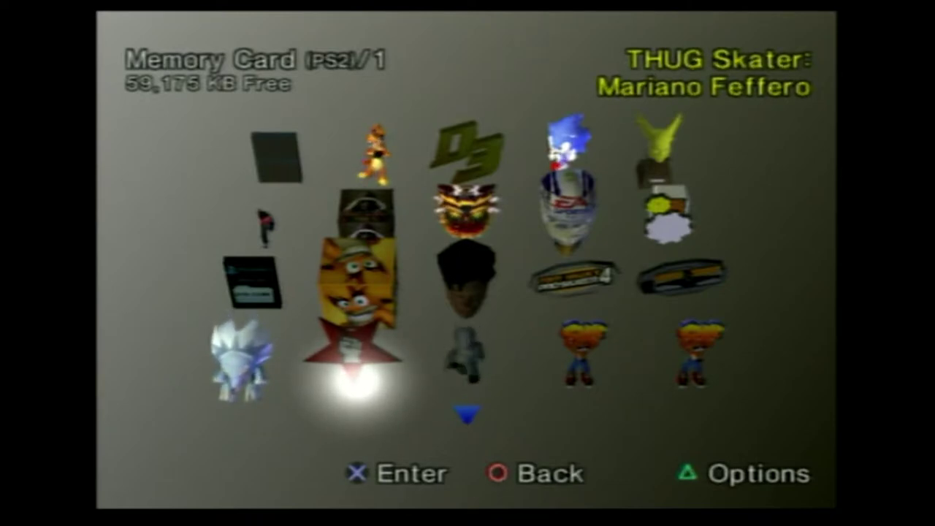
key(Right)
key(Right)
key(Right)
Move down to the next row of saves, passing the THPS4 and I-Ninja saves.
key(Left)
key(Right)
key(Down)
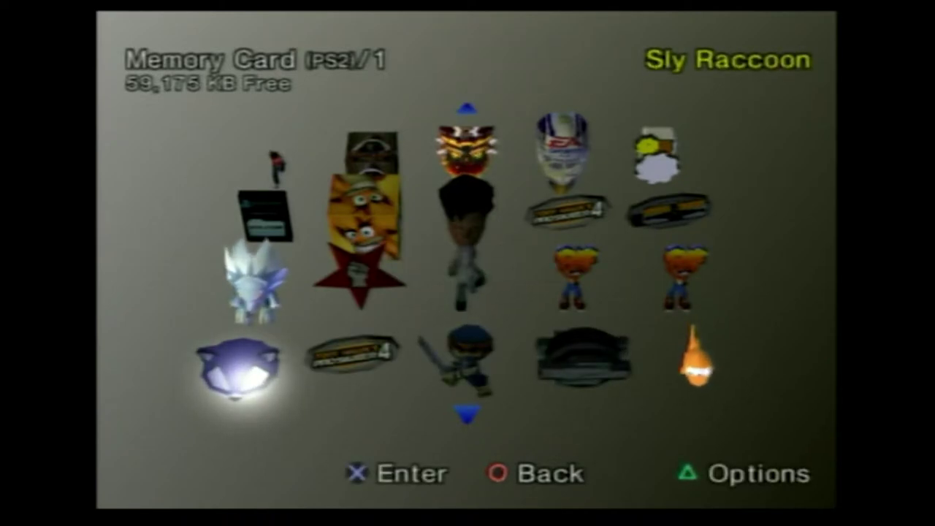
key(Right)
key(Right)
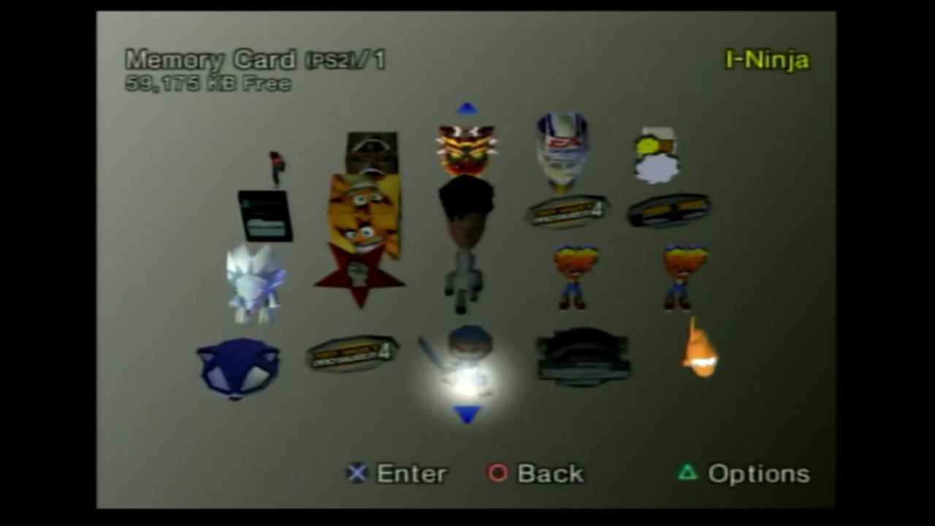
key(Right)
key(Right)
key(Right)
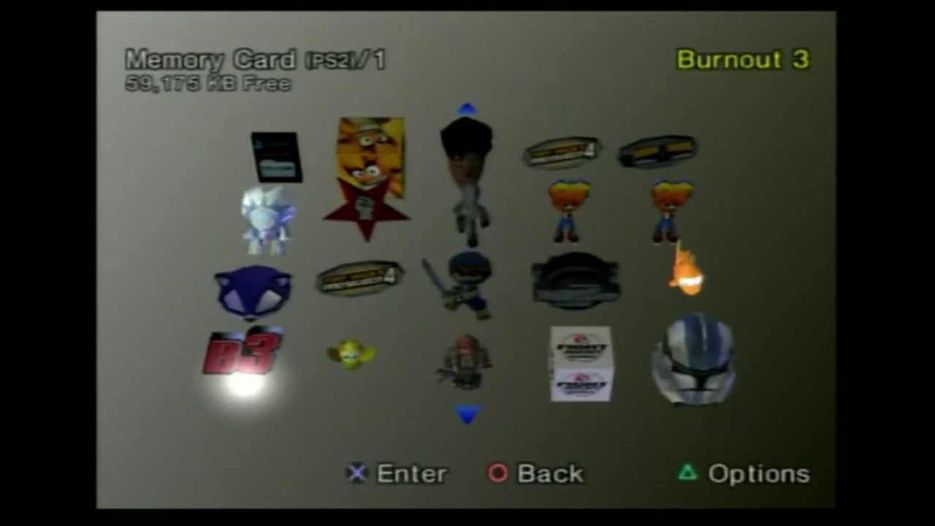
key(Right)
key(Right)
key(Right)
key(Right)
key(Up)
key(Down)
Browse the Fight Night 2, Spyro, Chaos Legion, WWE SVR 2007 and D3 Replay saves.
key(Left)
key(Left)
key(Left)
key(Left)
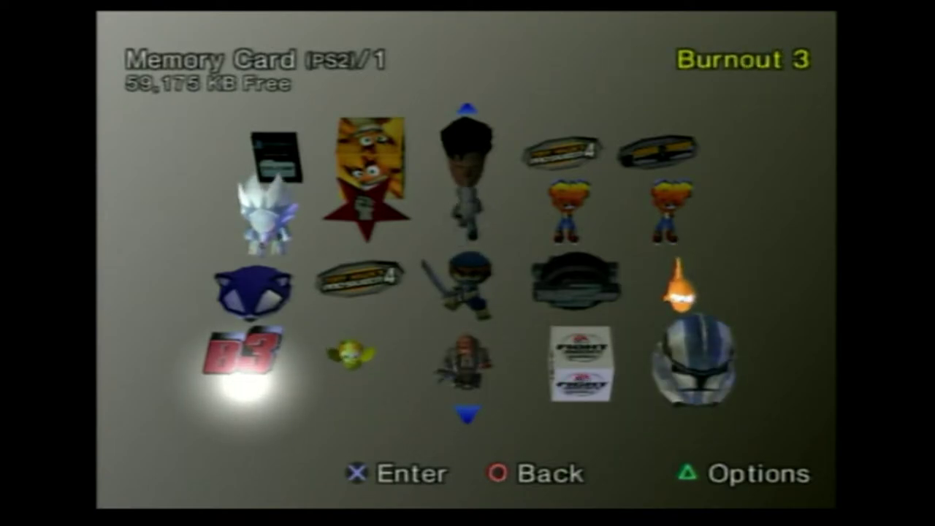
key(Right)
key(Right)
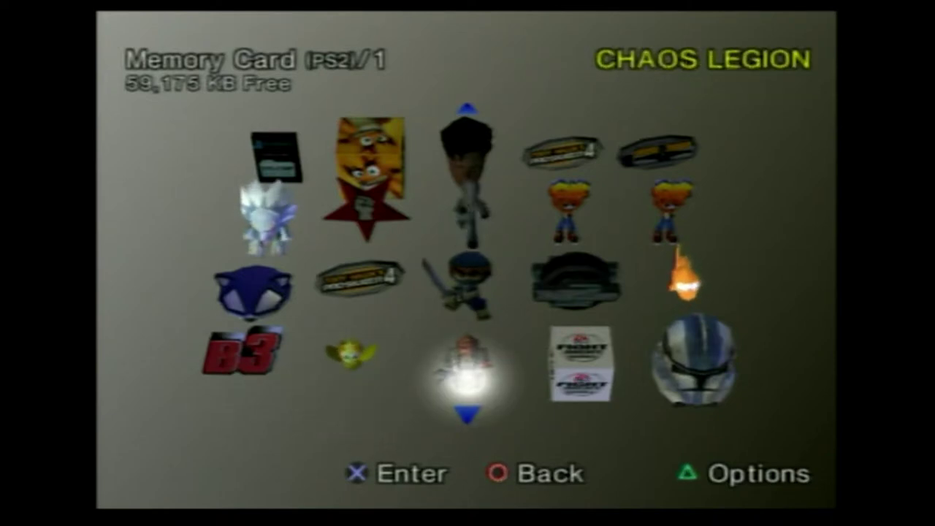
key(Right)
key(Right)
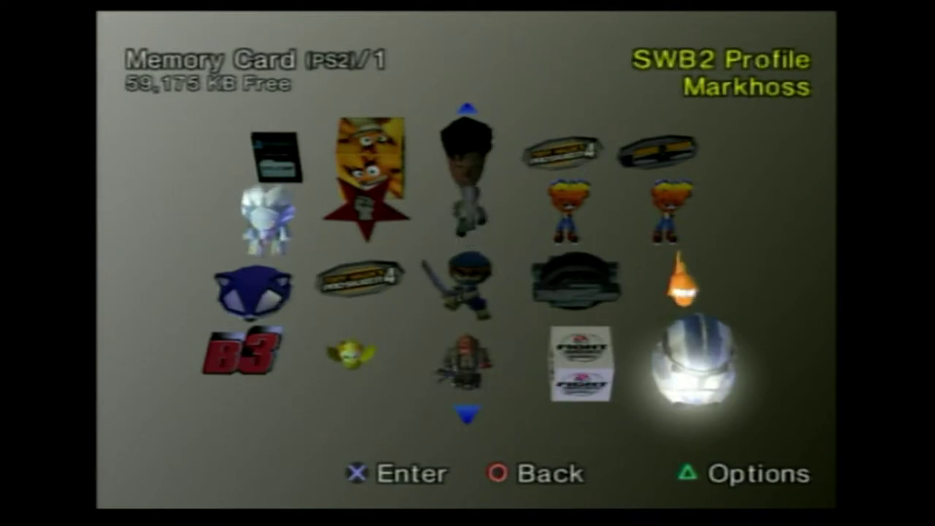
key(Right)
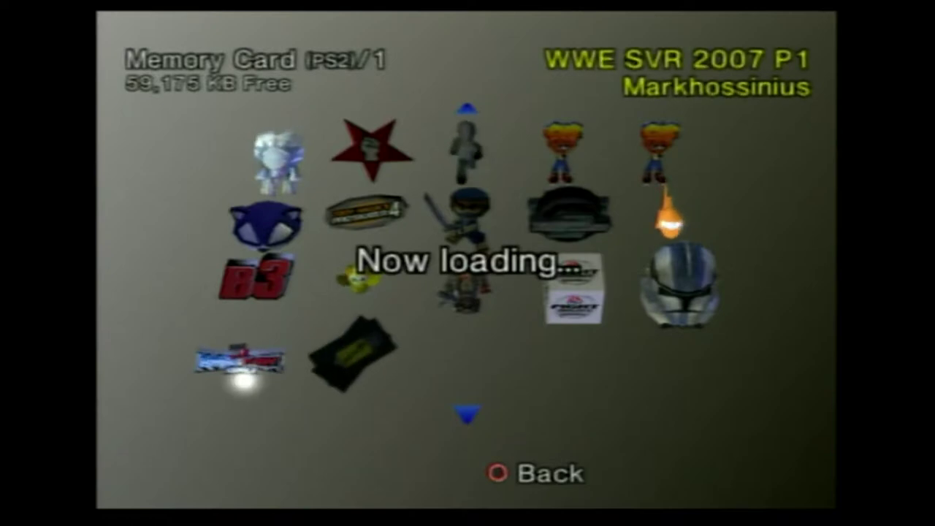
key(Right)
key(Right)
key(Right)
key(Right)
key(Left)
key(Left)
key(Left)
key(Left)
key(Left)
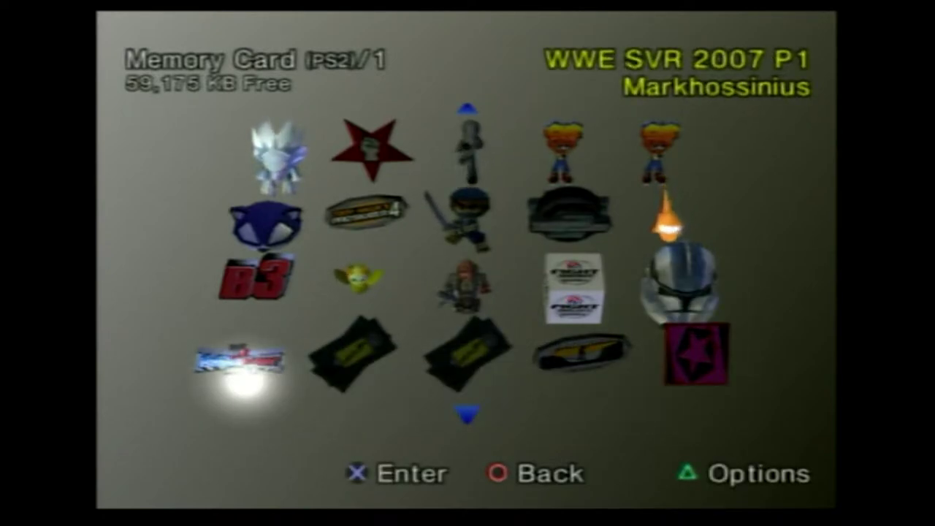
key(Right)
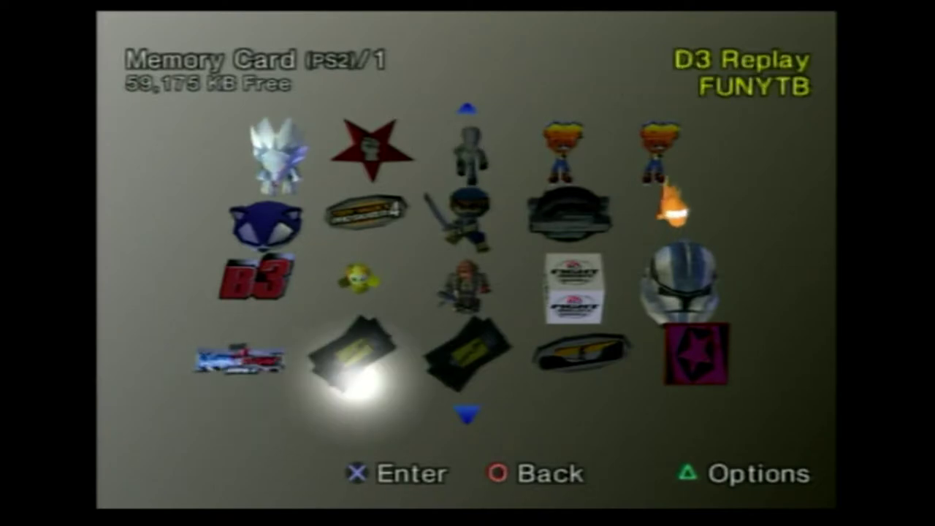
View the THPS4 Park, Tekken 4, YABASIC and Return of the King saves, then return to card selection.
key(Right)
key(Right)
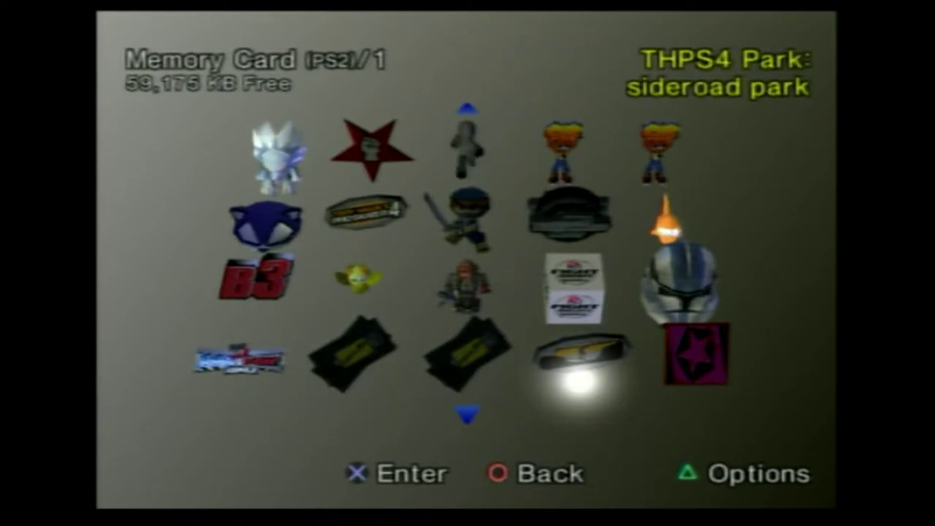
key(Right)
key(Right)
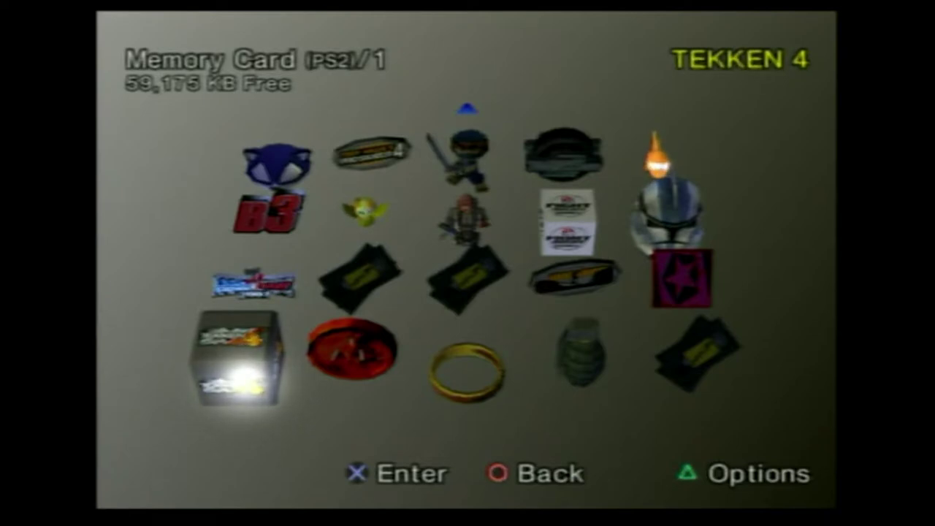
key(Right)
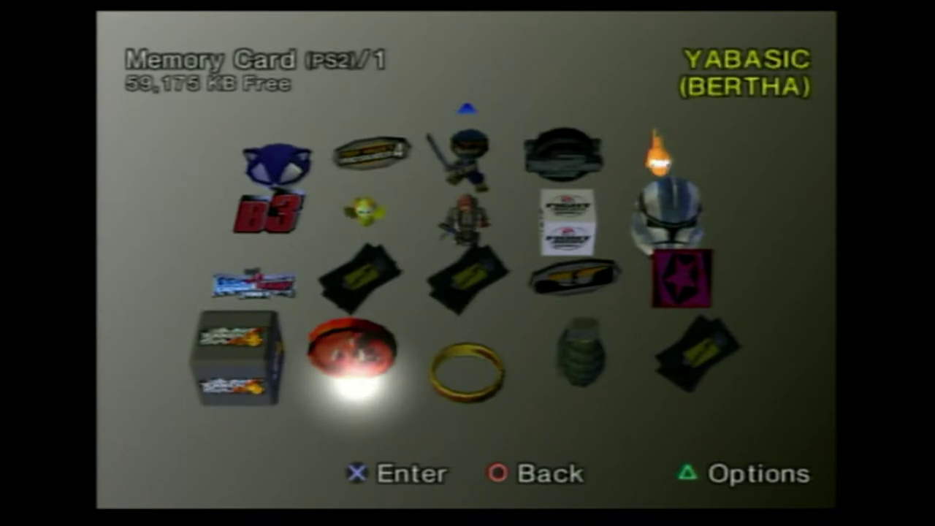
key(Right)
key(Right)
key(Right)
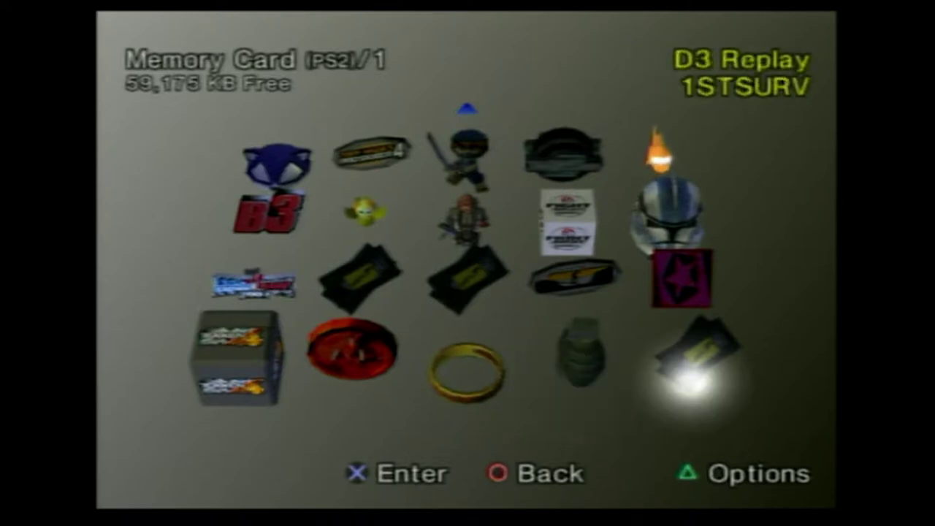
key(Left)
key(Left)
key(Left)
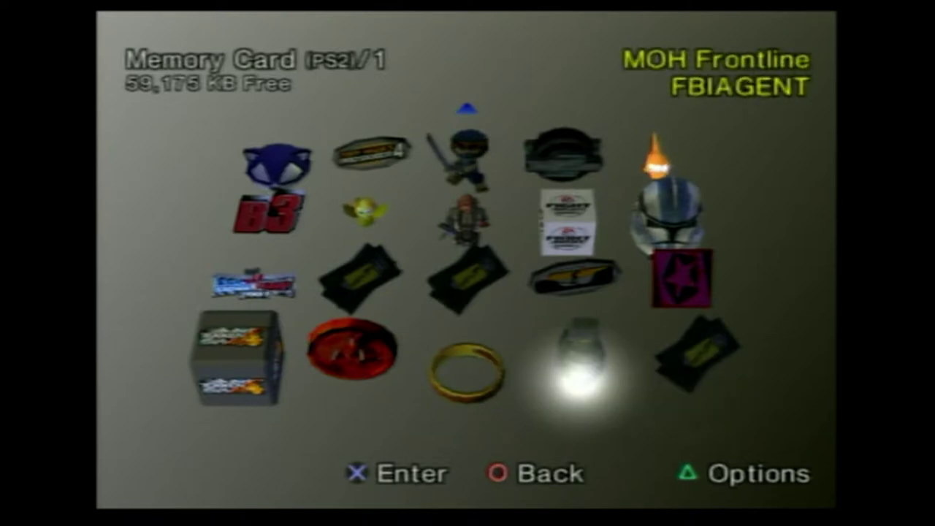
key(Right)
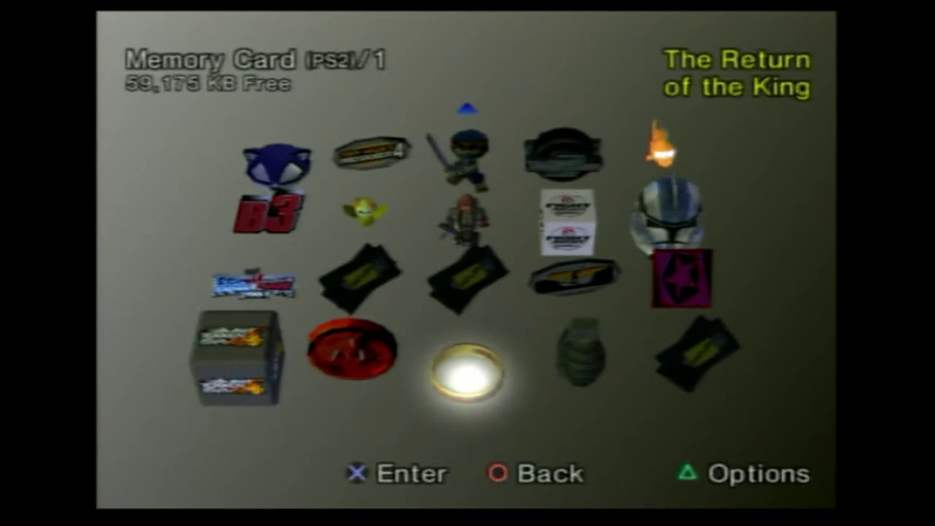
key(Escape)
key(Escape)
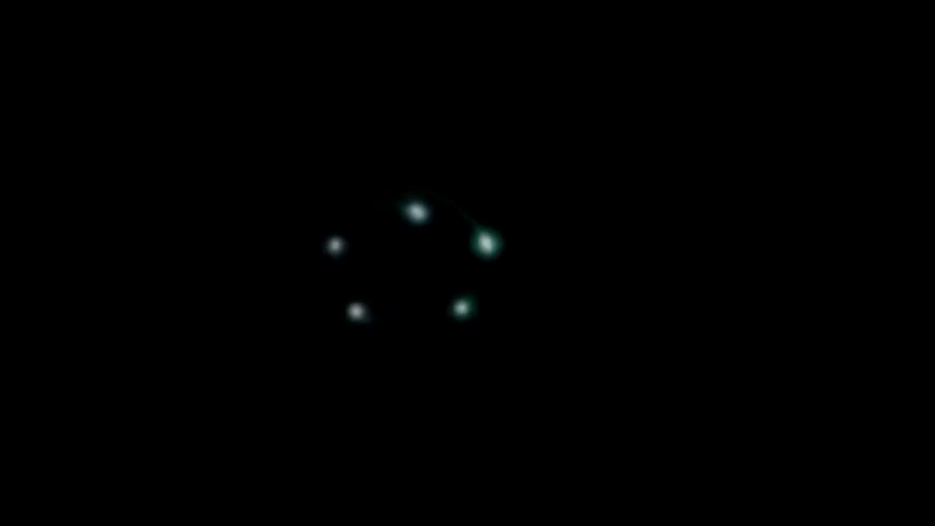
Scroll the boot menu down to the power-off option, then back up and launch LaunchELF.
key(Down)
key(Down)
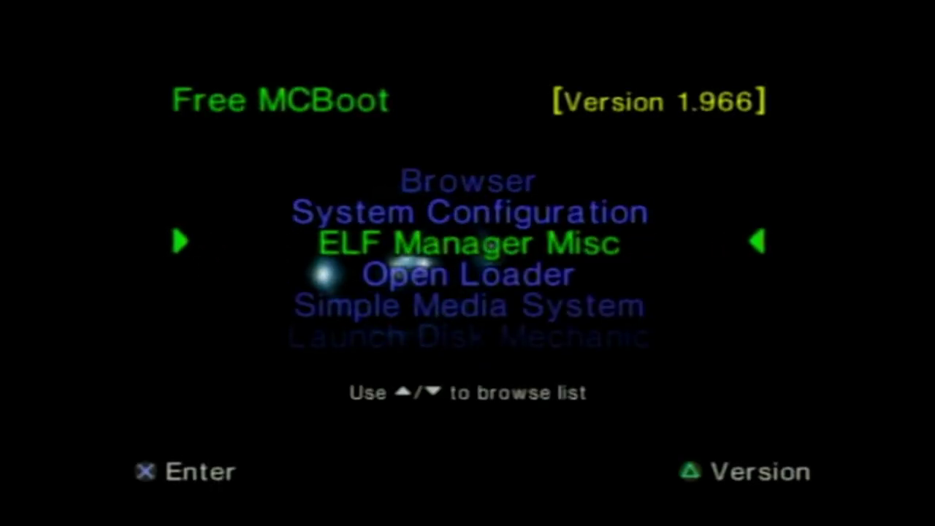
key(Down)
key(Down)
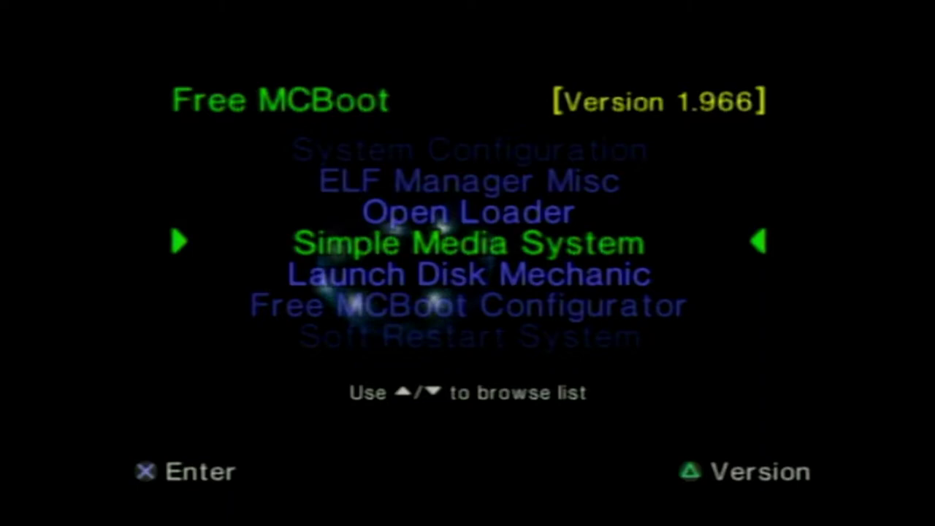
key(Down)
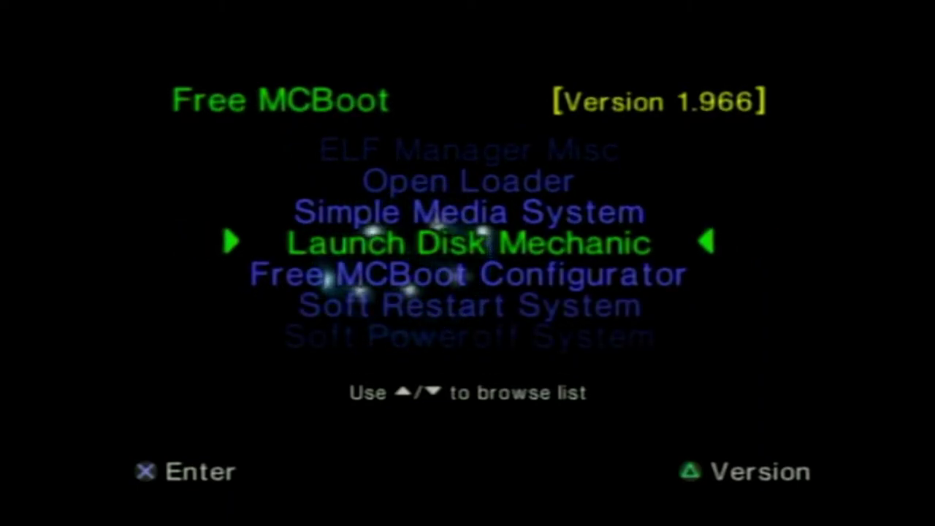
key(Down)
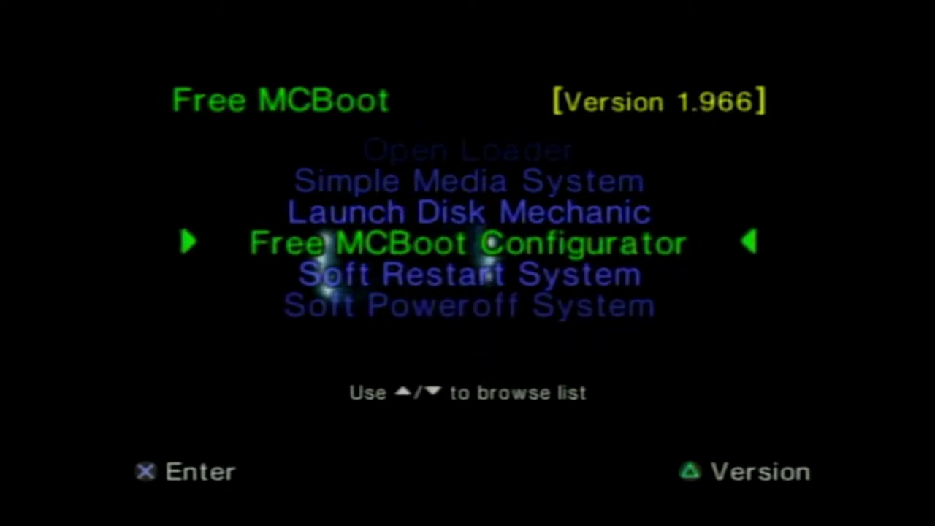
key(Down)
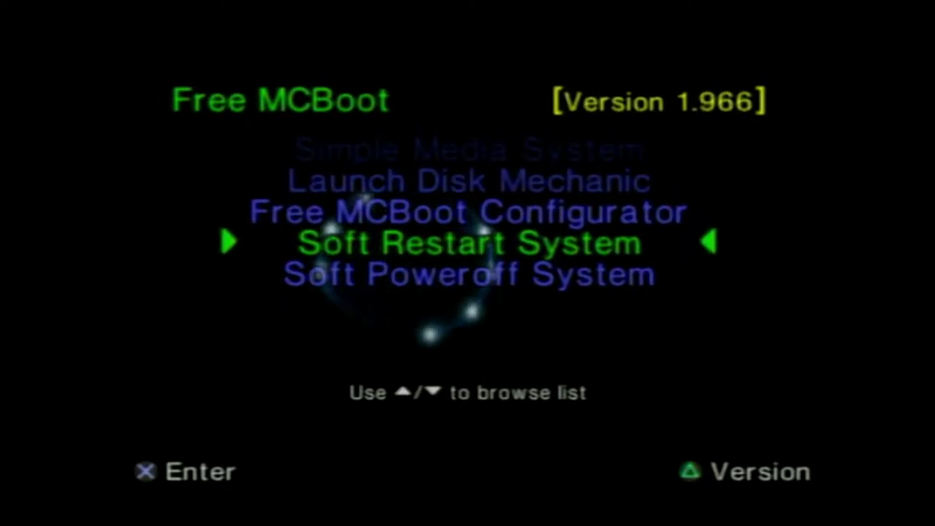
key(Down)
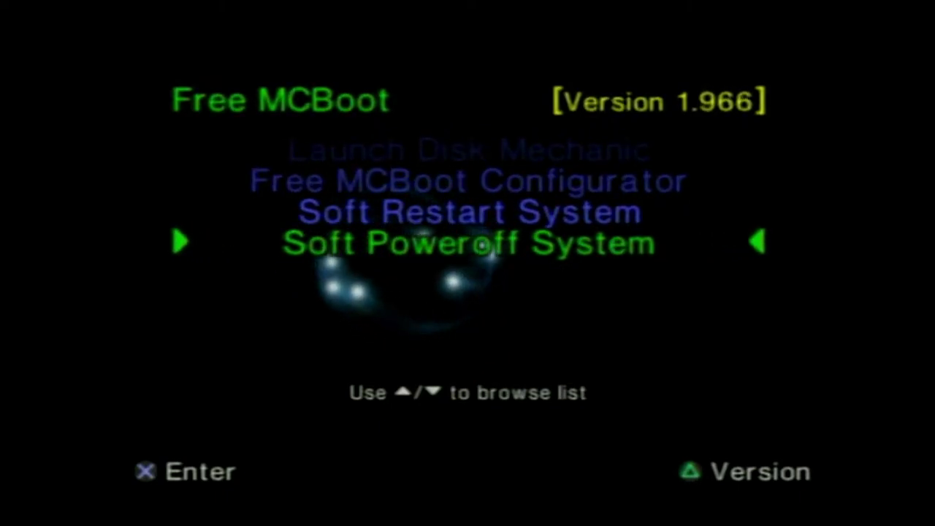
key(Up)
key(Up)
key(Up)
key(Up)
key(Up)
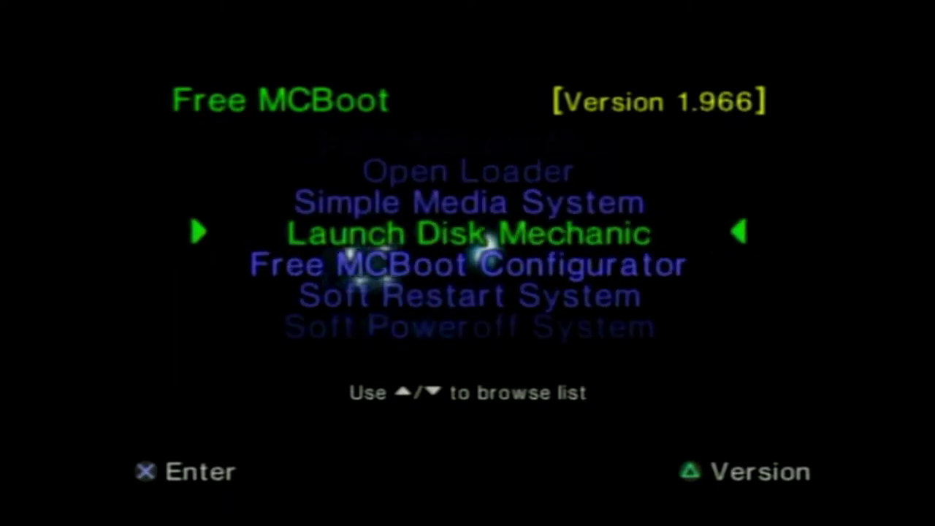
key(Up)
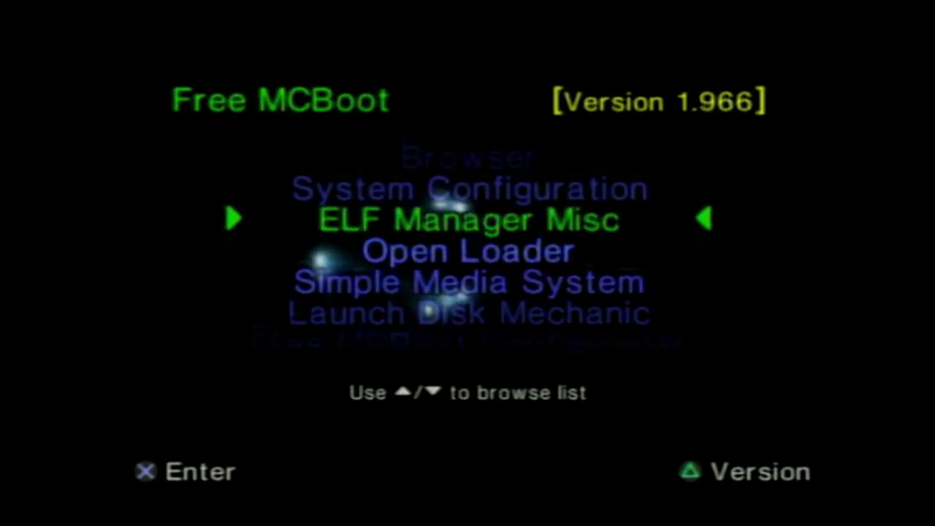
key(Return)
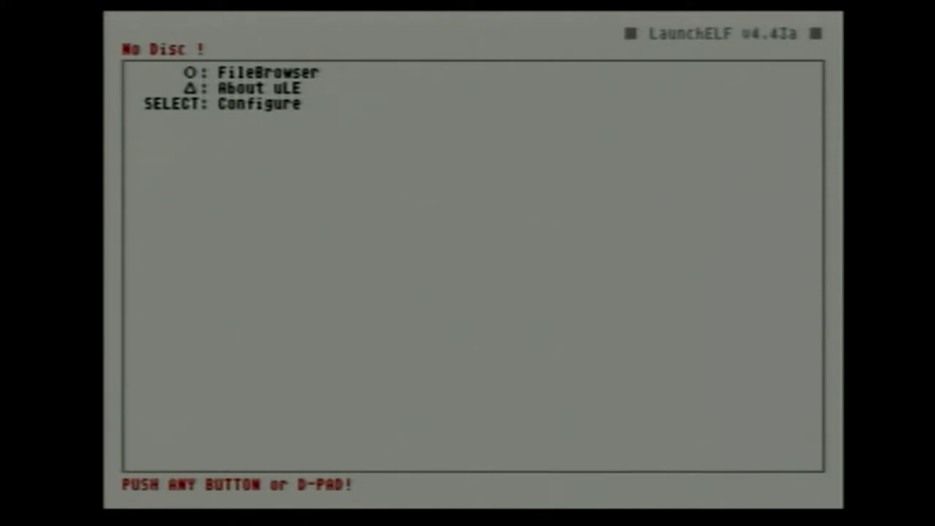
Enter mc0:/ in the file browser, scroll its save folders and bring up the show/sort options.
key(Return)
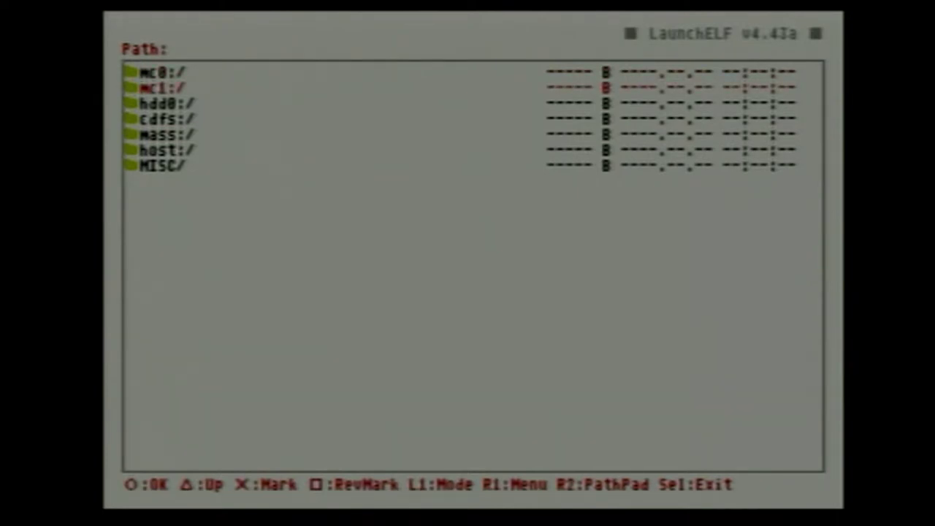
key(Return)
key(Down)
key(Down)
key(Down)
key(Down)
key(Down)
key(Down)
key(Down)
key(Down)
key(Down)
key(Down)
key(Down)
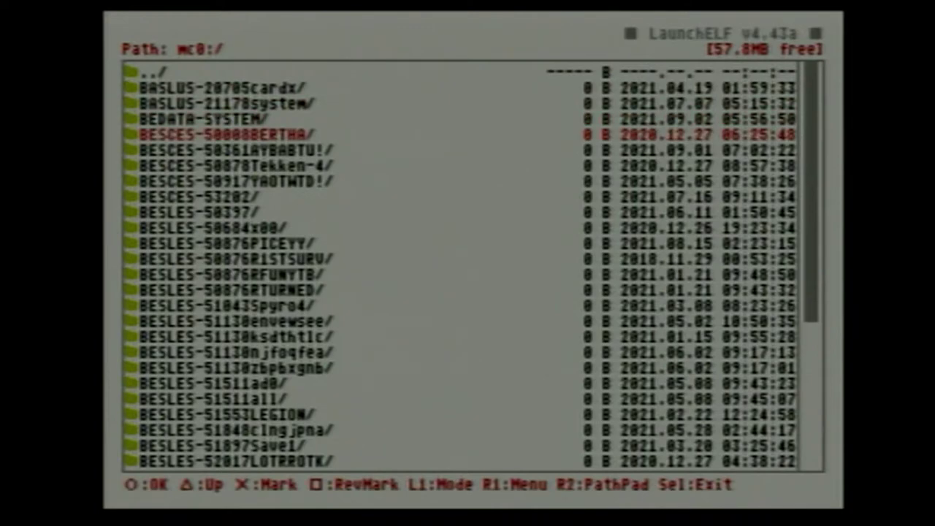
key(Down)
key(Down)
key(Down)
key(Down)
key(Down)
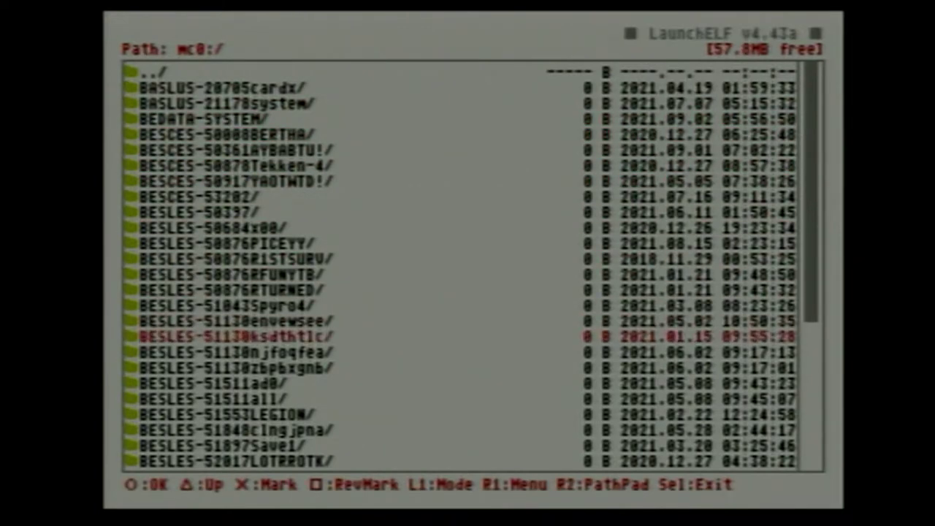
key(Down)
key(Down)
key(l)
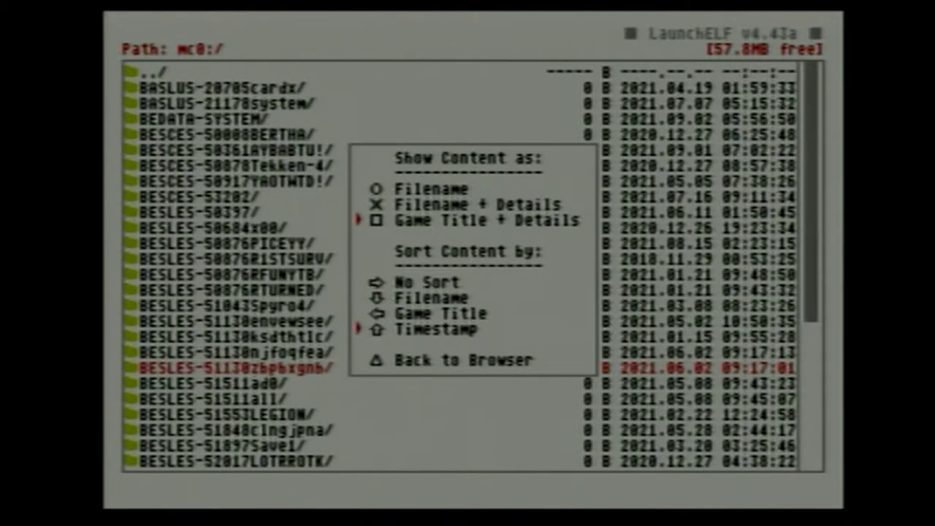
Show saves as Game Title + Details sorted by Timestamp and scroll to DJ ProfileICEYY.
key(Return)
key(Down)
key(Down)
key(Down)
key(Down)
key(Down)
key(Down)
key(Down)
key(Down)
key(Down)
key(Down)
key(Down)
key(Down)
key(Down)
key(Down)
key(Down)
key(Down)
key(Down)
key(Down)
key(Down)
key(Down)
key(Down)
key(Down)
key(Down)
key(Down)
key(Down)
key(Down)
key(Down)
key(Down)
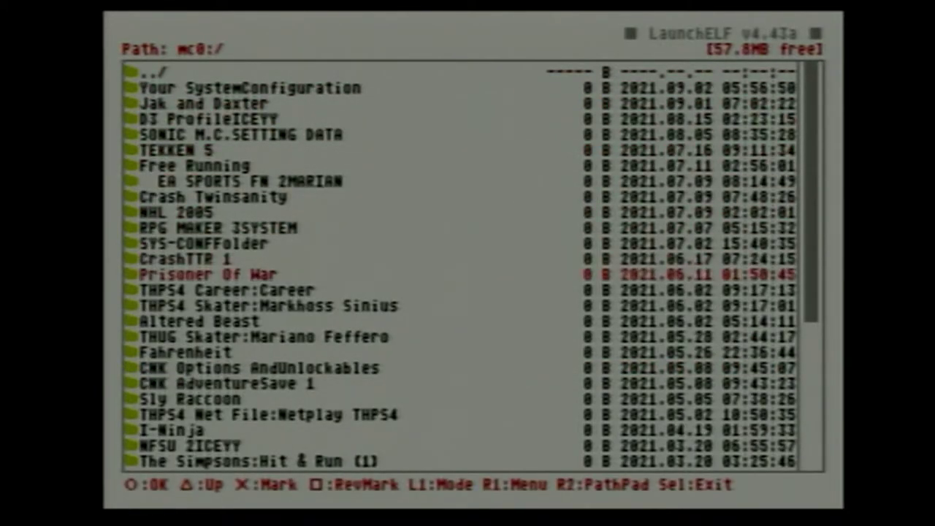
key(Down)
key(Down)
key(Down)
key(Down)
key(Down)
key(Down)
key(Down)
key(Down)
key(Down)
key(Down)
key(Down)
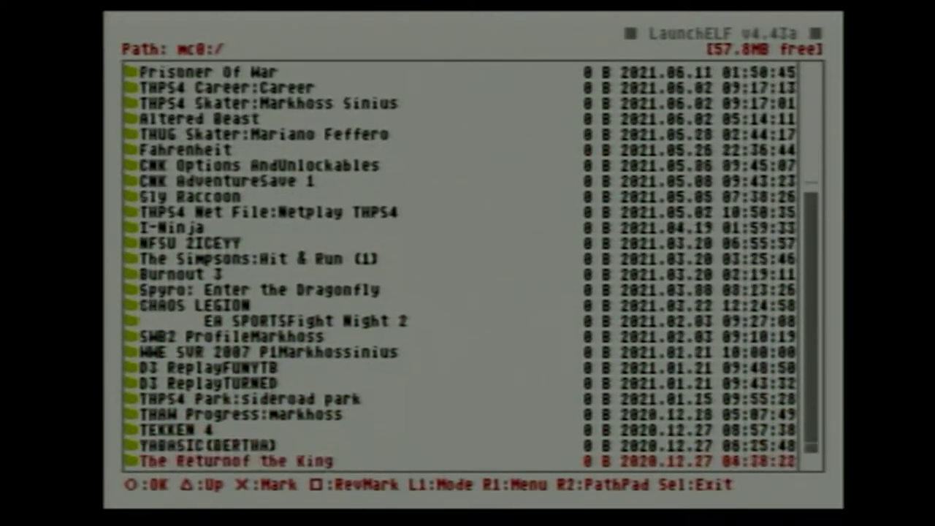
key(Up)
key(Up)
key(Up)
key(Up)
key(Up)
key(Up)
key(Up)
key(Up)
key(Up)
key(Up)
key(Up)
key(Up)
key(Up)
key(Up)
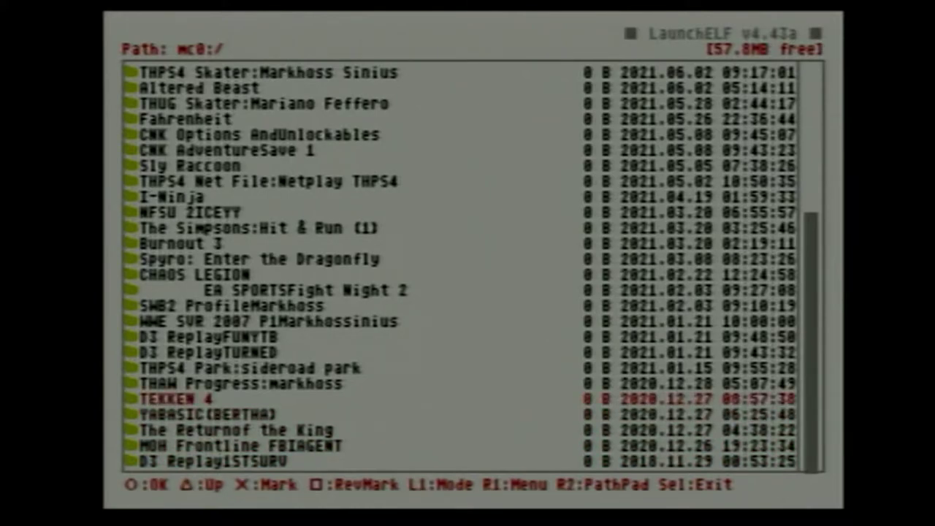
key(Up)
key(Up)
key(Up)
key(Up)
key(Up)
key(Up)
key(Up)
key(Up)
key(Up)
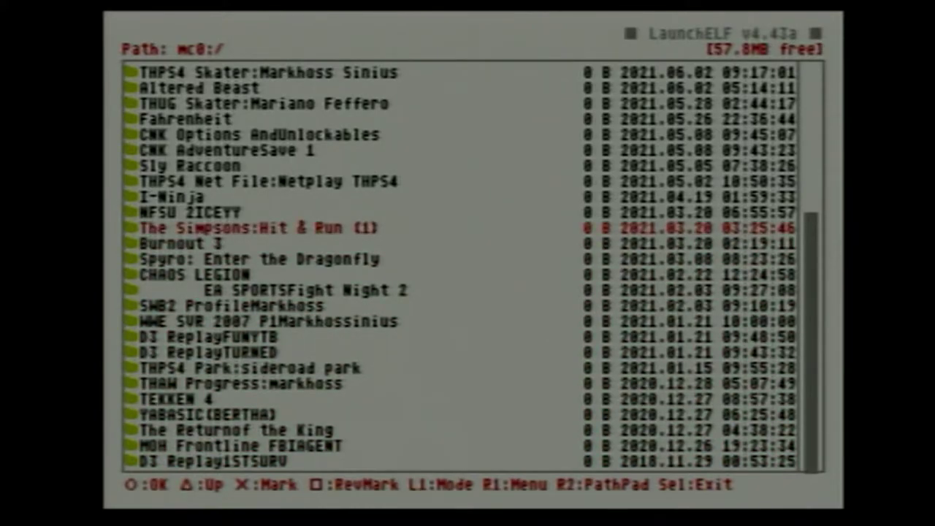
key(Up)
key(Up)
key(Up)
key(Up)
key(Up)
key(Up)
key(Up)
key(Up)
key(Up)
key(Up)
key(Up)
key(Up)
key(Up)
key(Up)
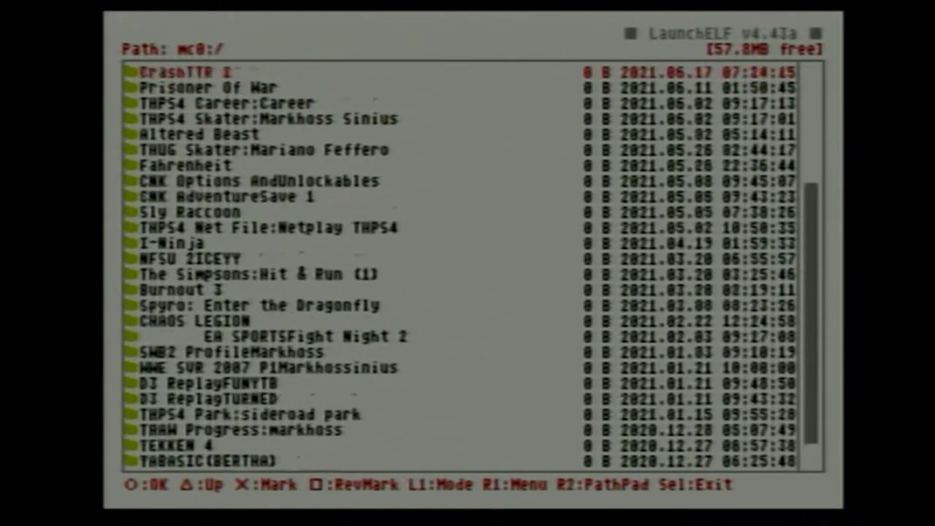
key(Up)
key(Up)
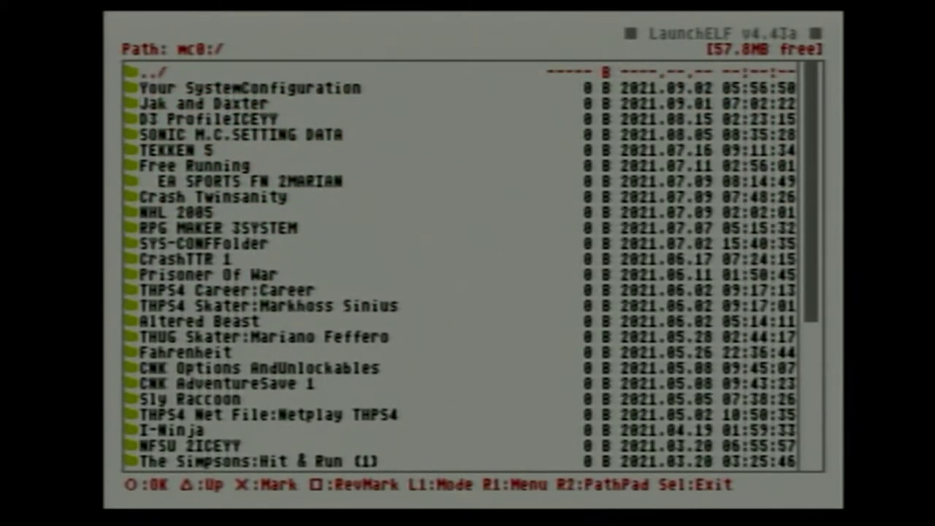
key(Down)
key(Down)
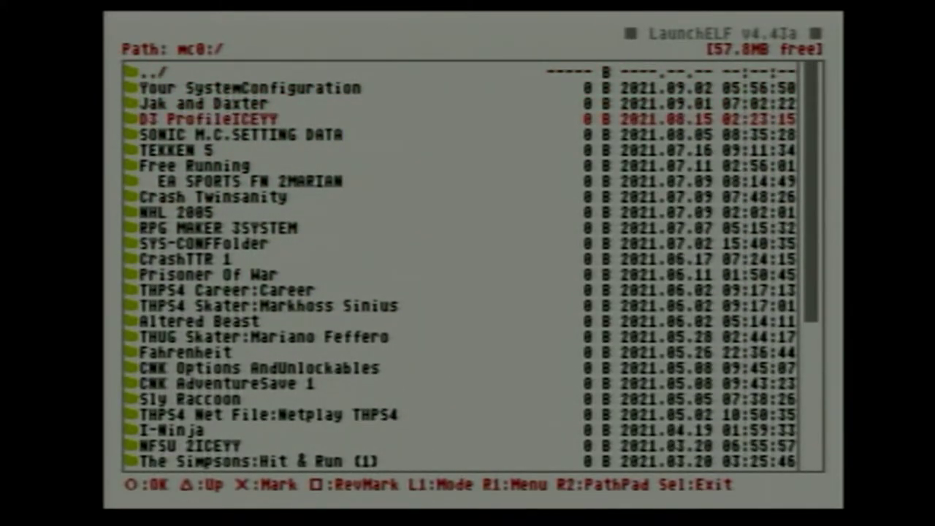
Look through the DJ ProfileICEYY files, then back out to the device list and highlight mc1:/.
key(Return)
key(Down)
key(Down)
key(Down)
key(Down)
key(Up)
key(Up)
key(Up)
key(Down)
key(Down)
key(Down)
key(Up)
key(Up)
key(Up)
key(Up)
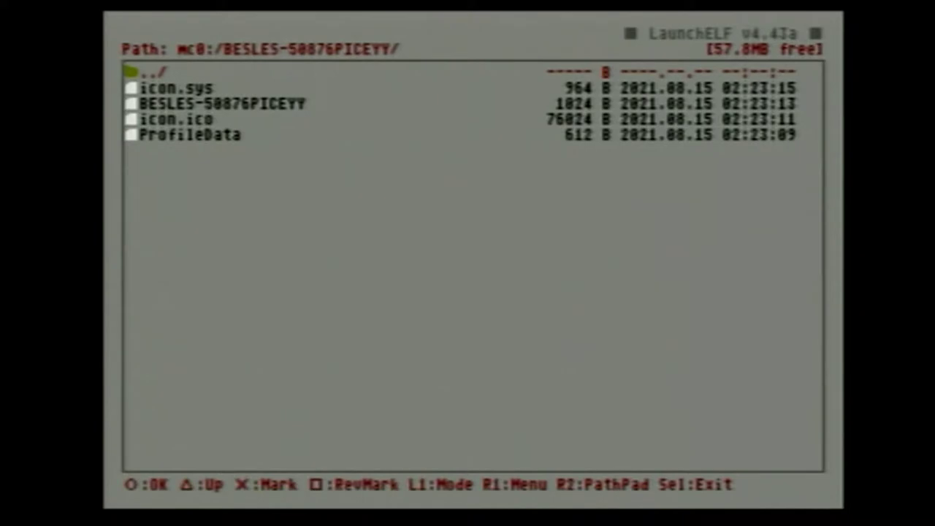
key(Return)
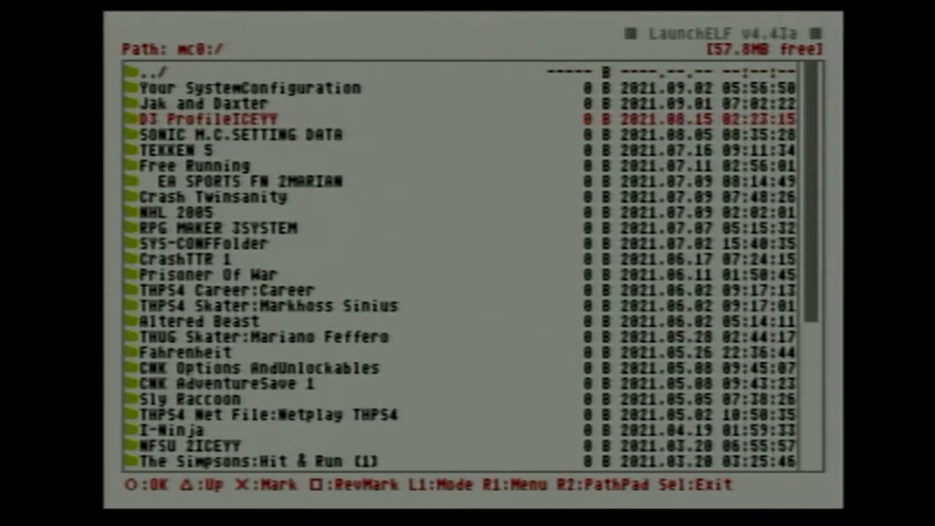
key(BackSpace)
key(Down)
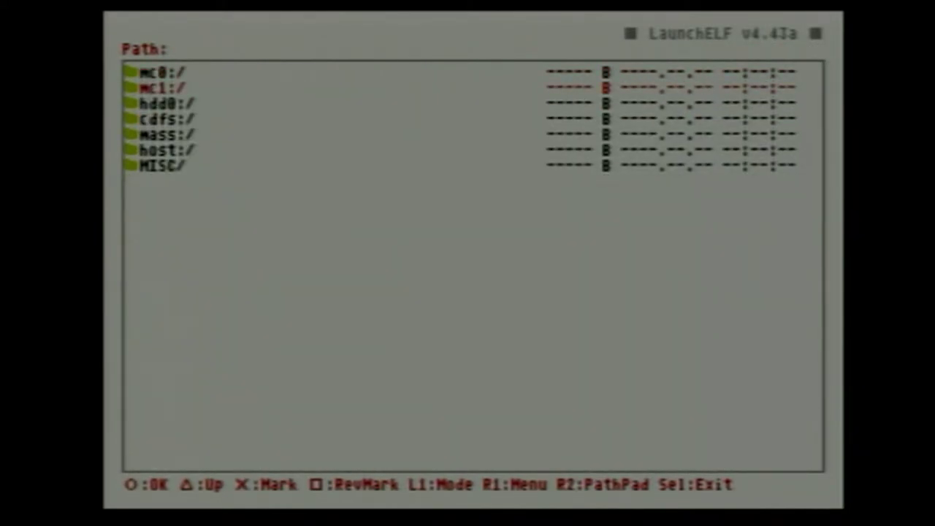
key(Return)
key(Down)
key(Down)
key(Down)
key(Down)
key(Down)
key(Down)
key(Down)
key(Up)
key(Up)
key(Up)
key(Down)
key(Down)
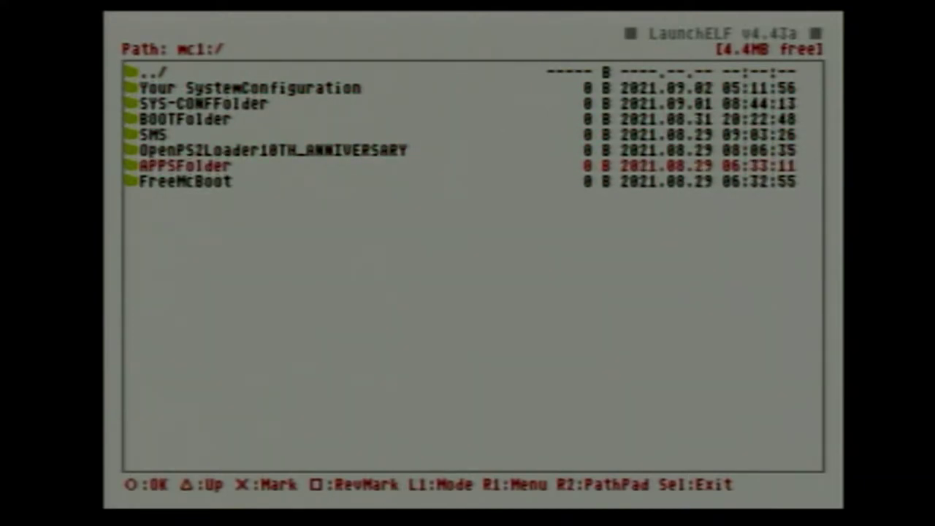
key(Up)
key(Up)
key(Up)
key(Down)
key(Down)
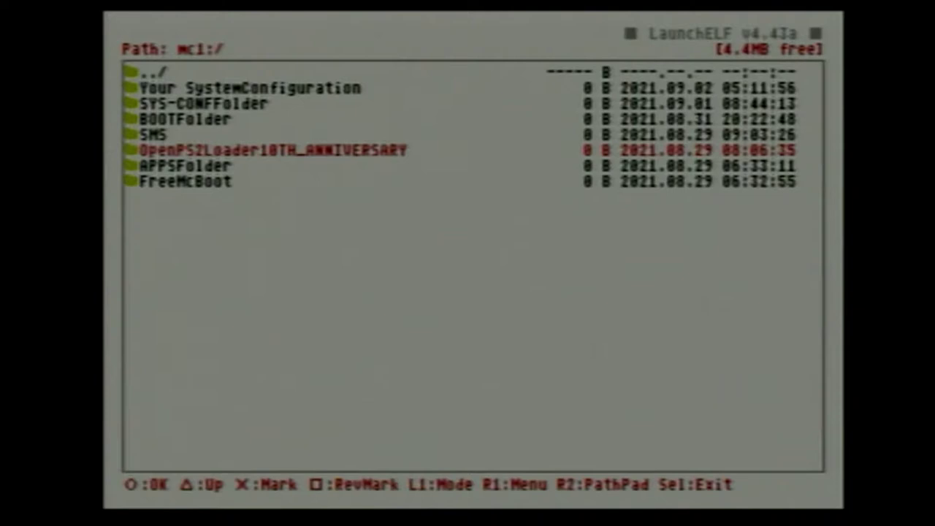
key(Up)
key(Down)
key(Up)
key(Up)
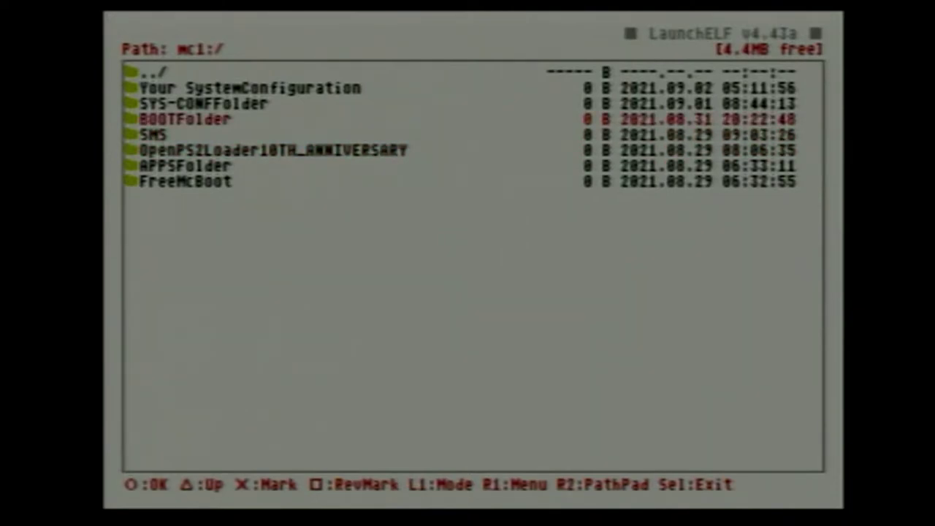
key(Return)
key(Down)
key(Down)
key(Down)
key(Down)
key(Down)
key(Up)
key(Up)
key(Up)
key(Up)
key(Down)
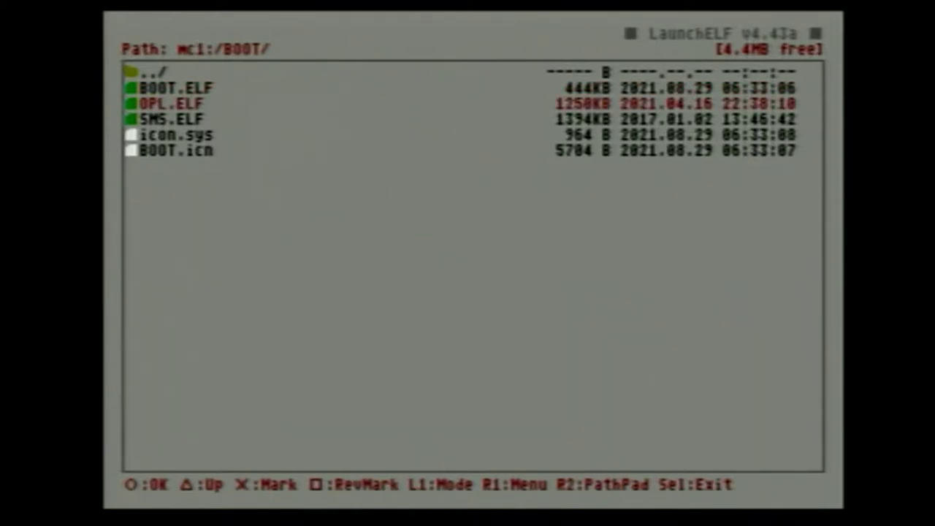
key(BackSpace)
key(BackSpace)
key(Down)
key(Down)
key(Down)
key(Down)
key(Up)
key(Up)
key(Up)
key(Down)
key(Down)
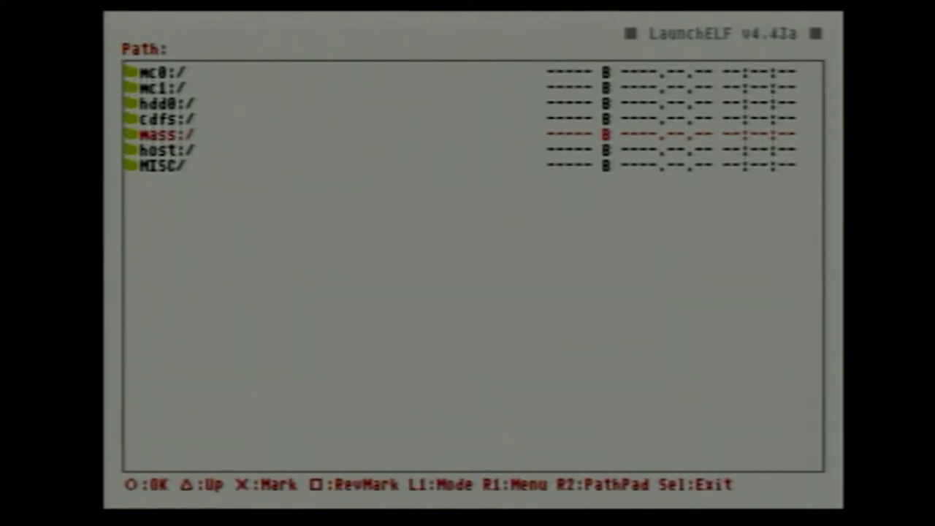
key(Return)
key(Down)
key(Down)
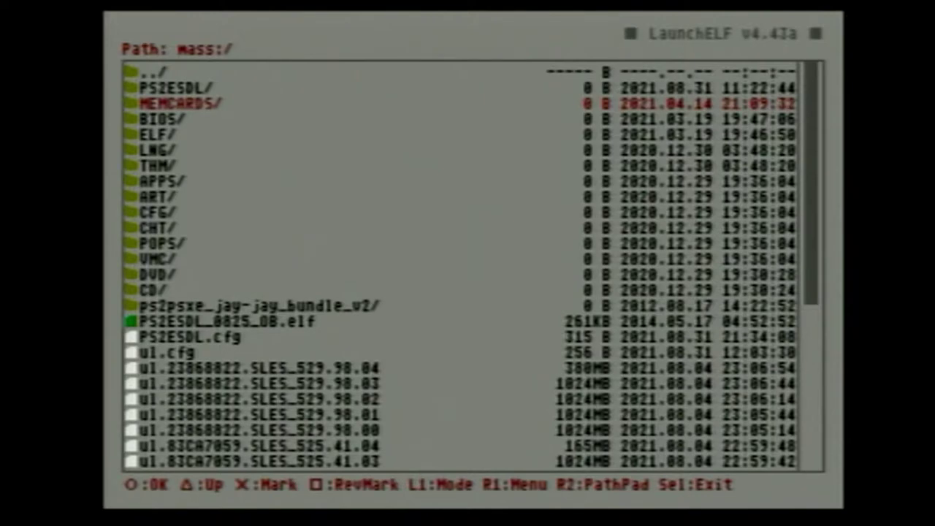
key(Down)
key(Down)
key(Up)
key(Up)
key(Up)
key(Down)
key(Down)
key(Down)
key(Up)
key(Up)
key(Up)
key(Up)
key(Down)
key(Down)
key(Down)
key(Down)
key(Down)
key(Down)
key(Down)
key(Down)
key(Down)
key(Down)
key(Down)
key(Down)
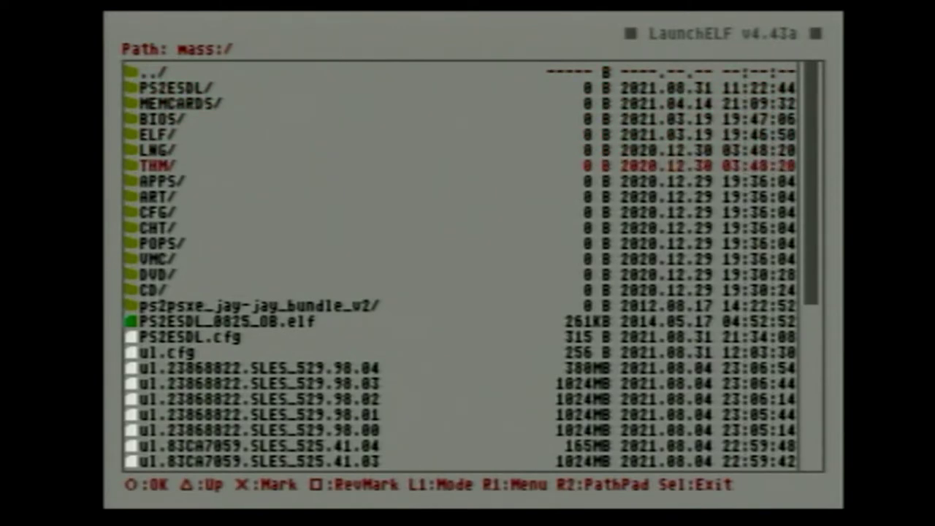
key(Down)
key(Down)
key(Down)
key(Down)
key(Down)
key(Up)
key(Up)
key(Down)
key(Down)
key(Up)
key(Up)
key(Down)
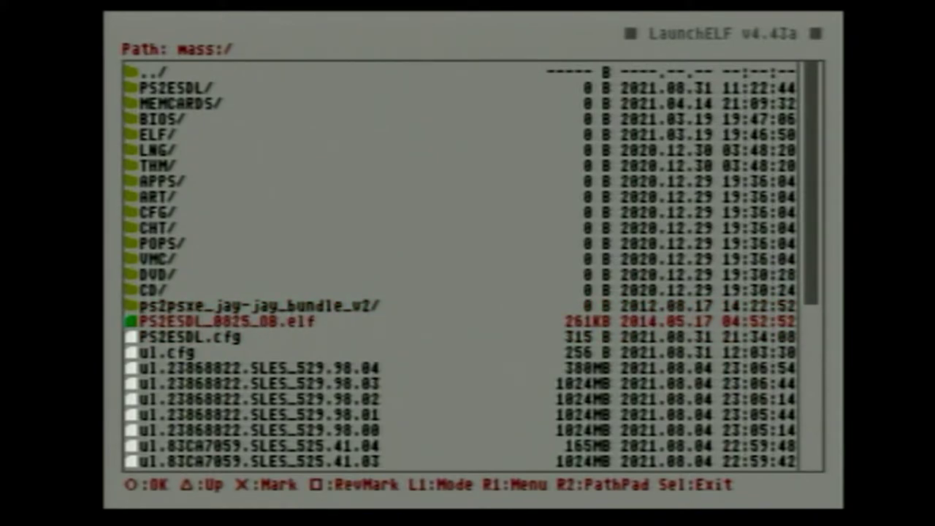
key(Up)
key(Up)
key(Up)
key(Up)
key(Up)
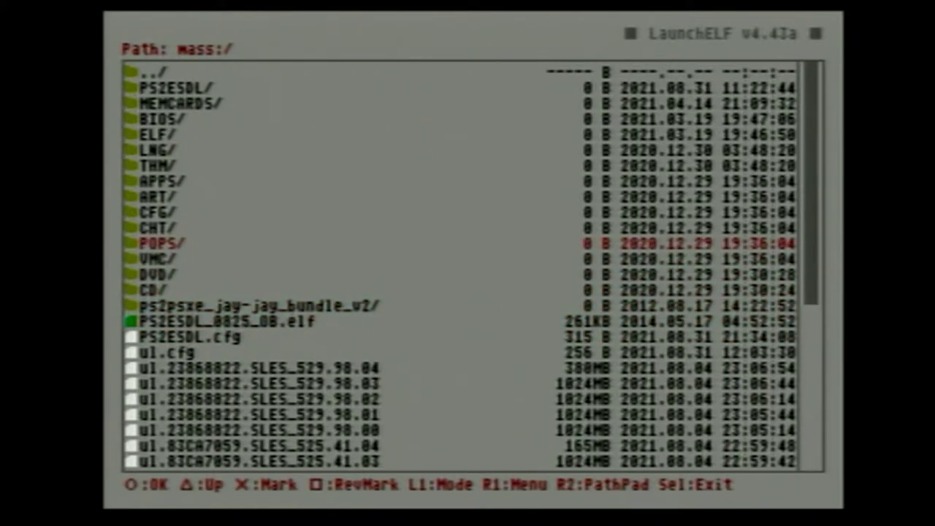
key(Up)
key(Down)
key(Down)
key(Down)
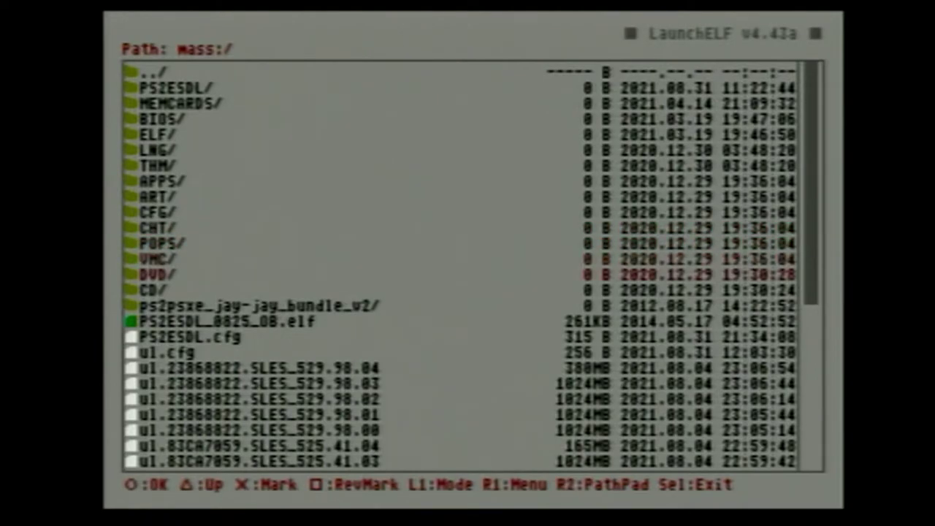
key(Down)
key(BackSpace)
key(Down)
key(Down)
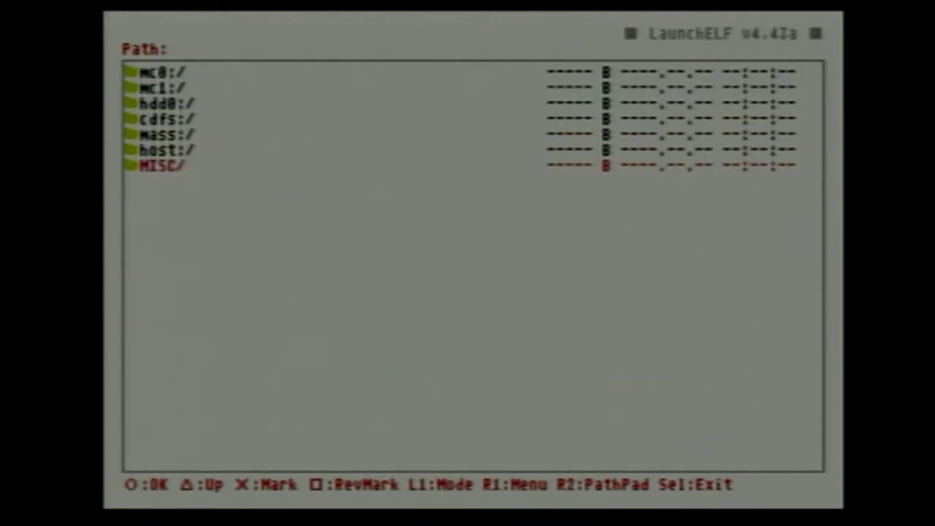
Open the MISC/ folder and launch PS2Browser from it.
key(Return)
key(Down)
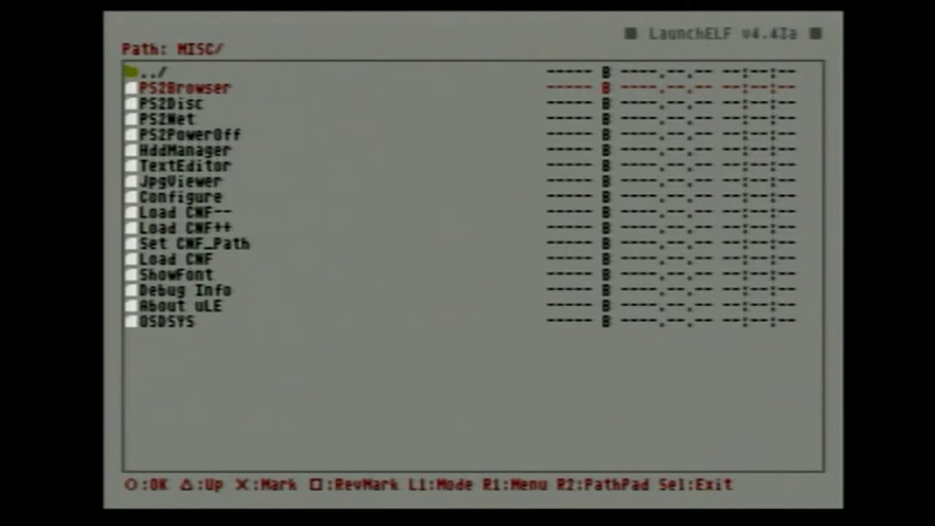
key(Return)
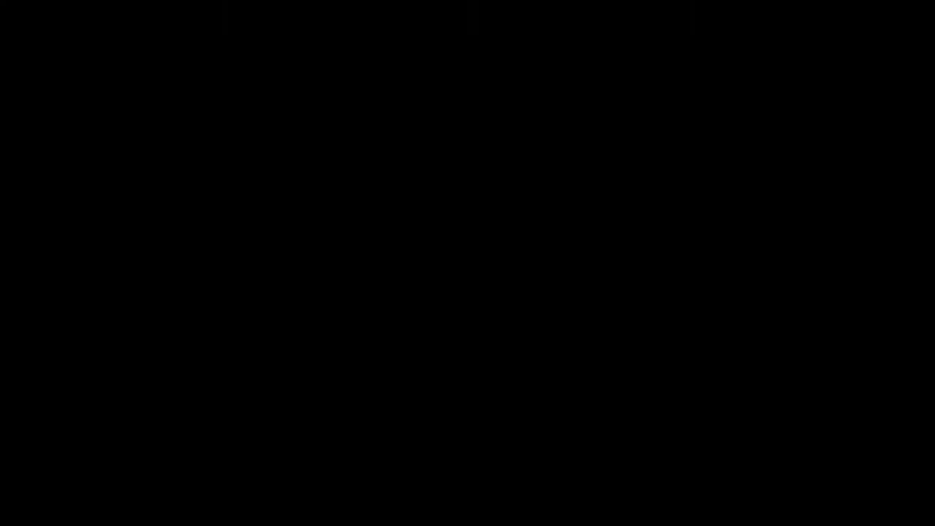